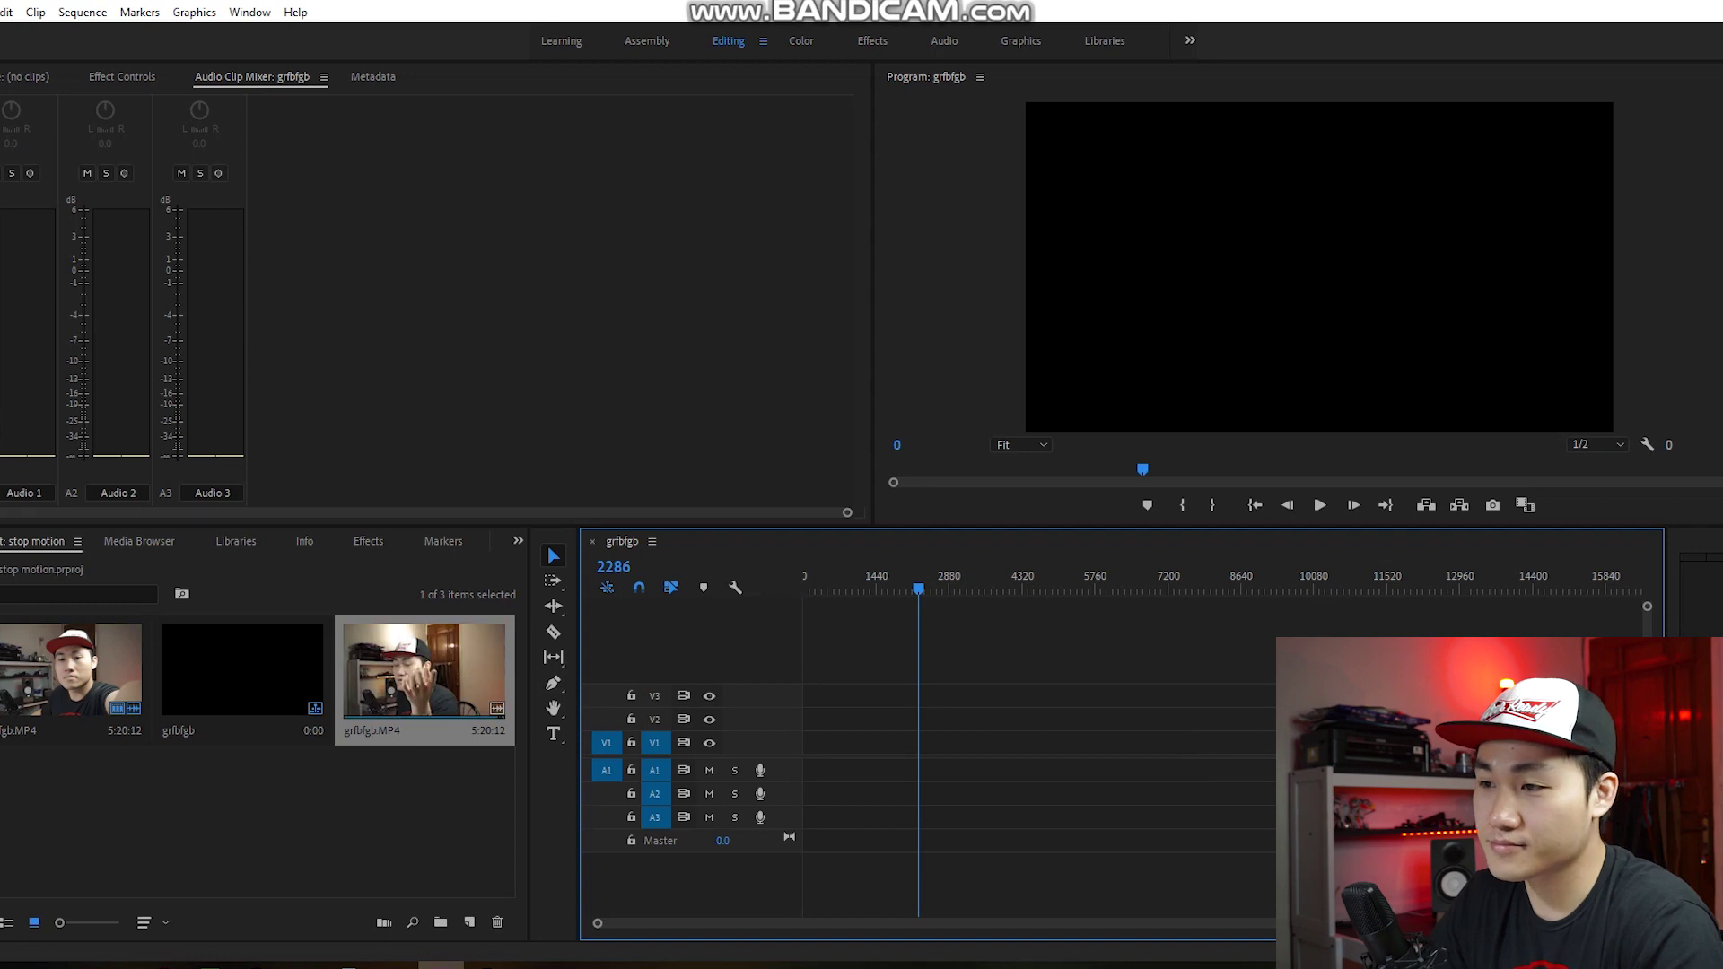
# Delete the duplicate grfbfgb.MP4 from the project and place the remaining copy on track V1, keeping the existing sequence settings
pyautogui.press('Delete')
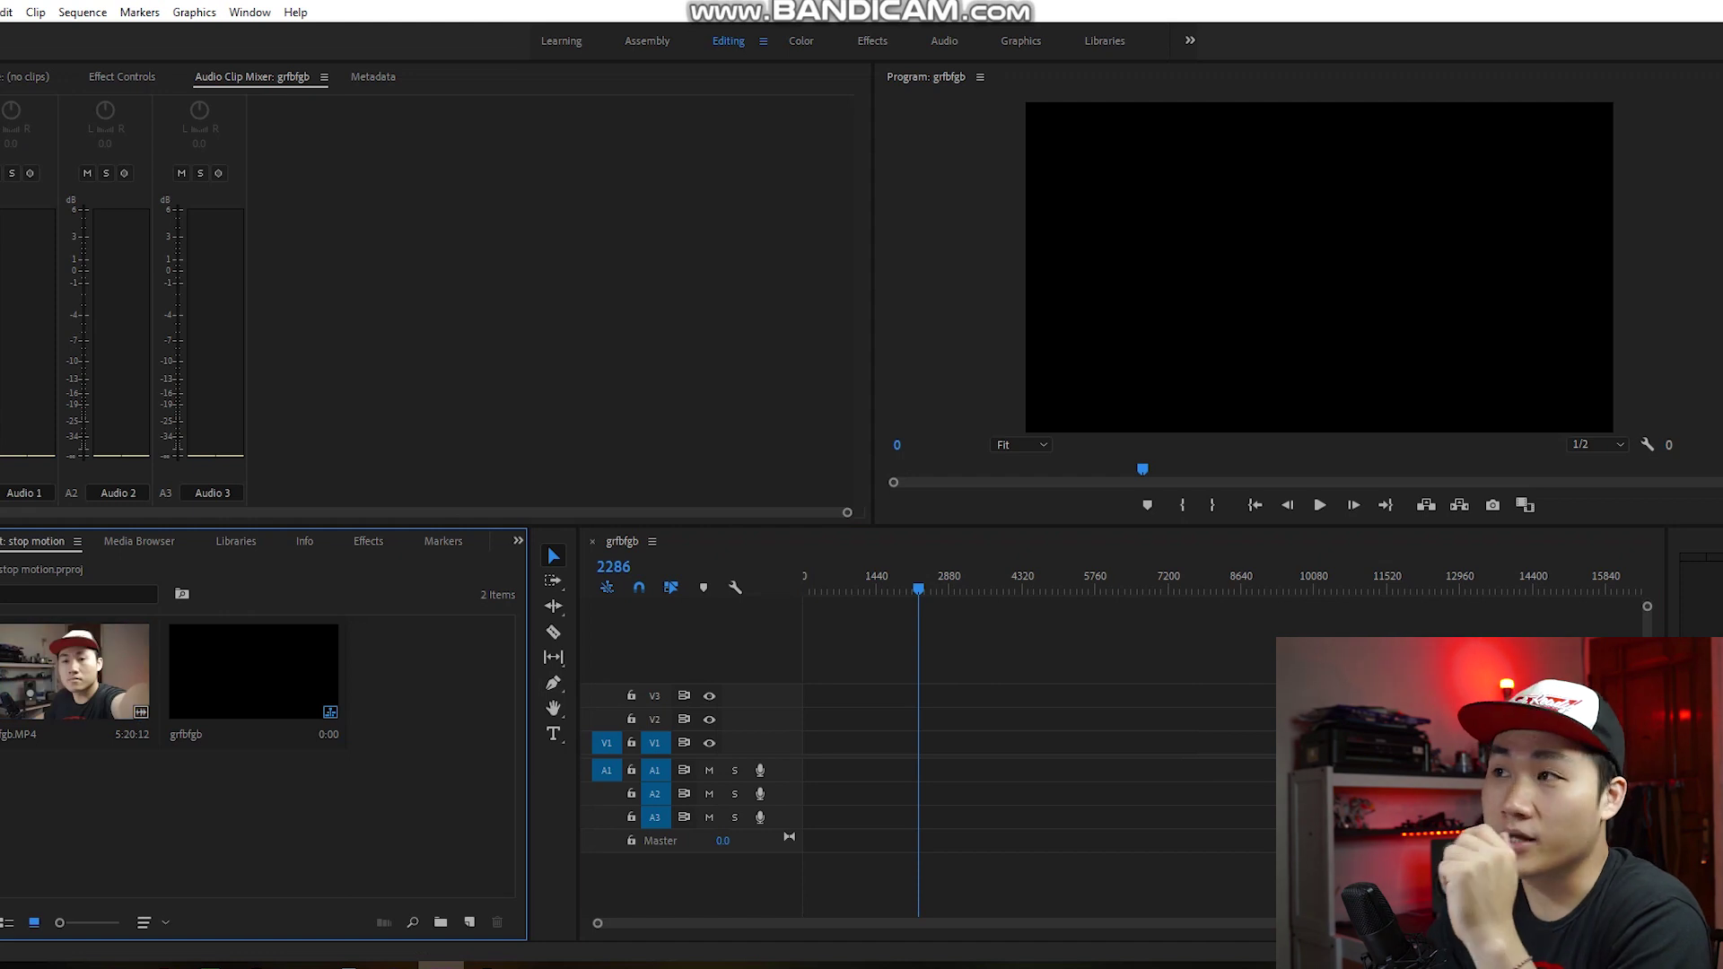
pyautogui.click(1039, 742)
pyautogui.moveTo(74, 672); pyautogui.dragTo(907, 749)
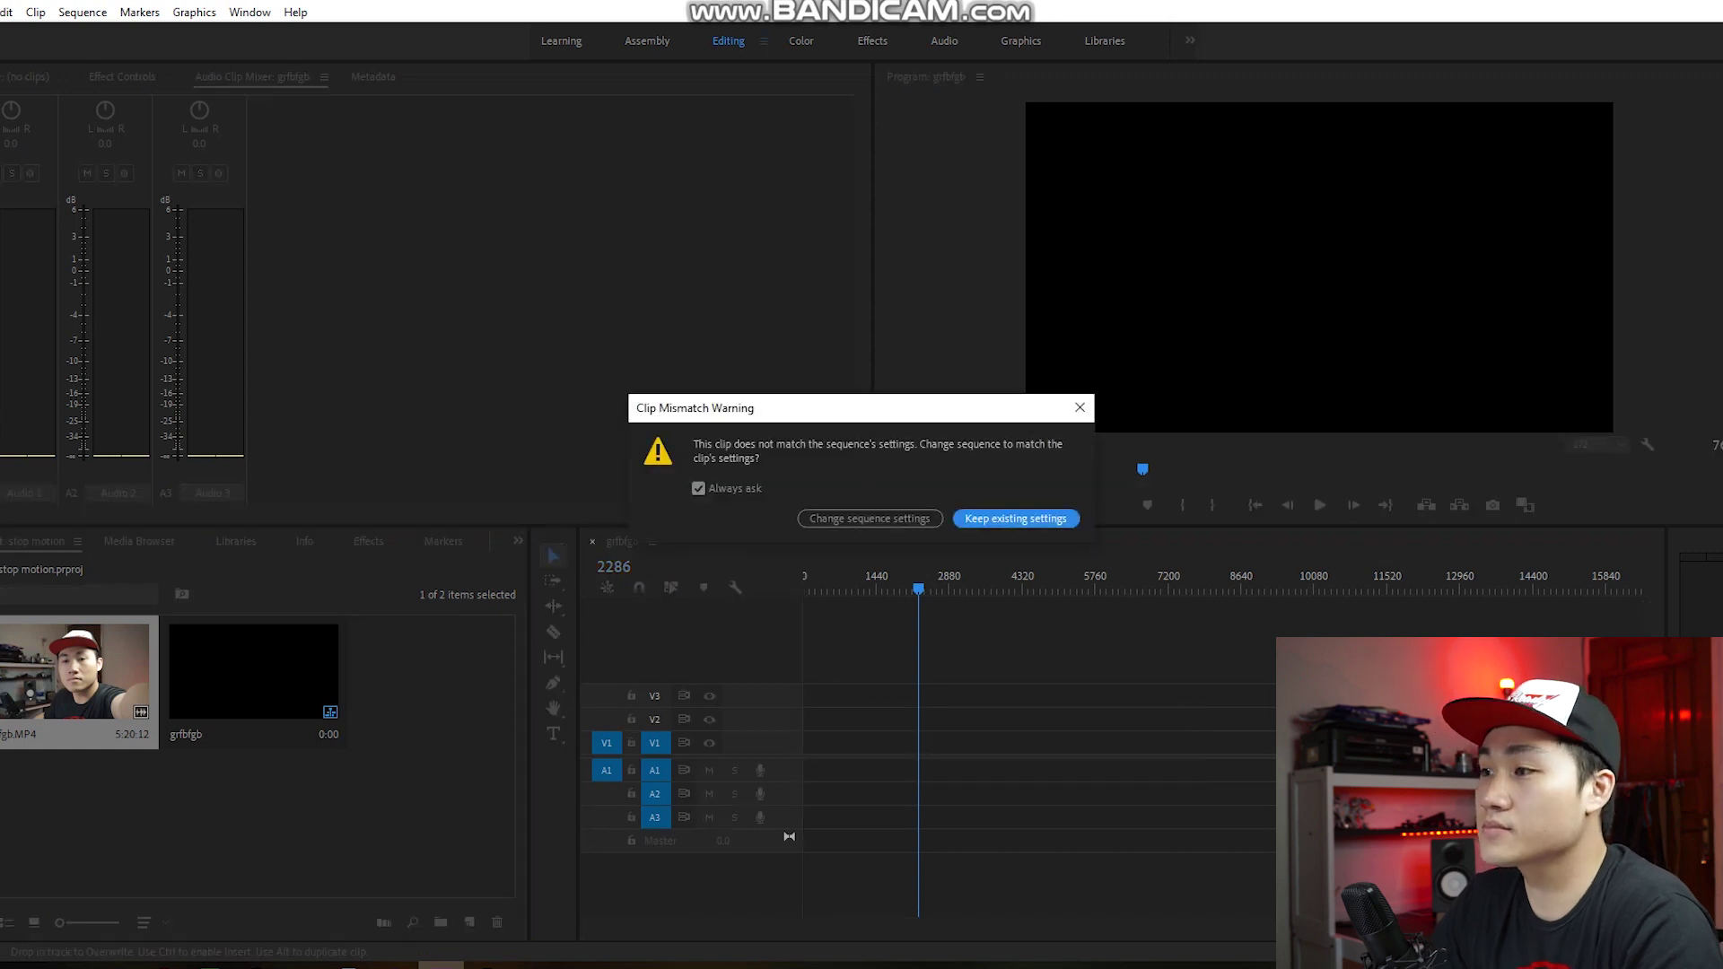
pyautogui.press('Return')
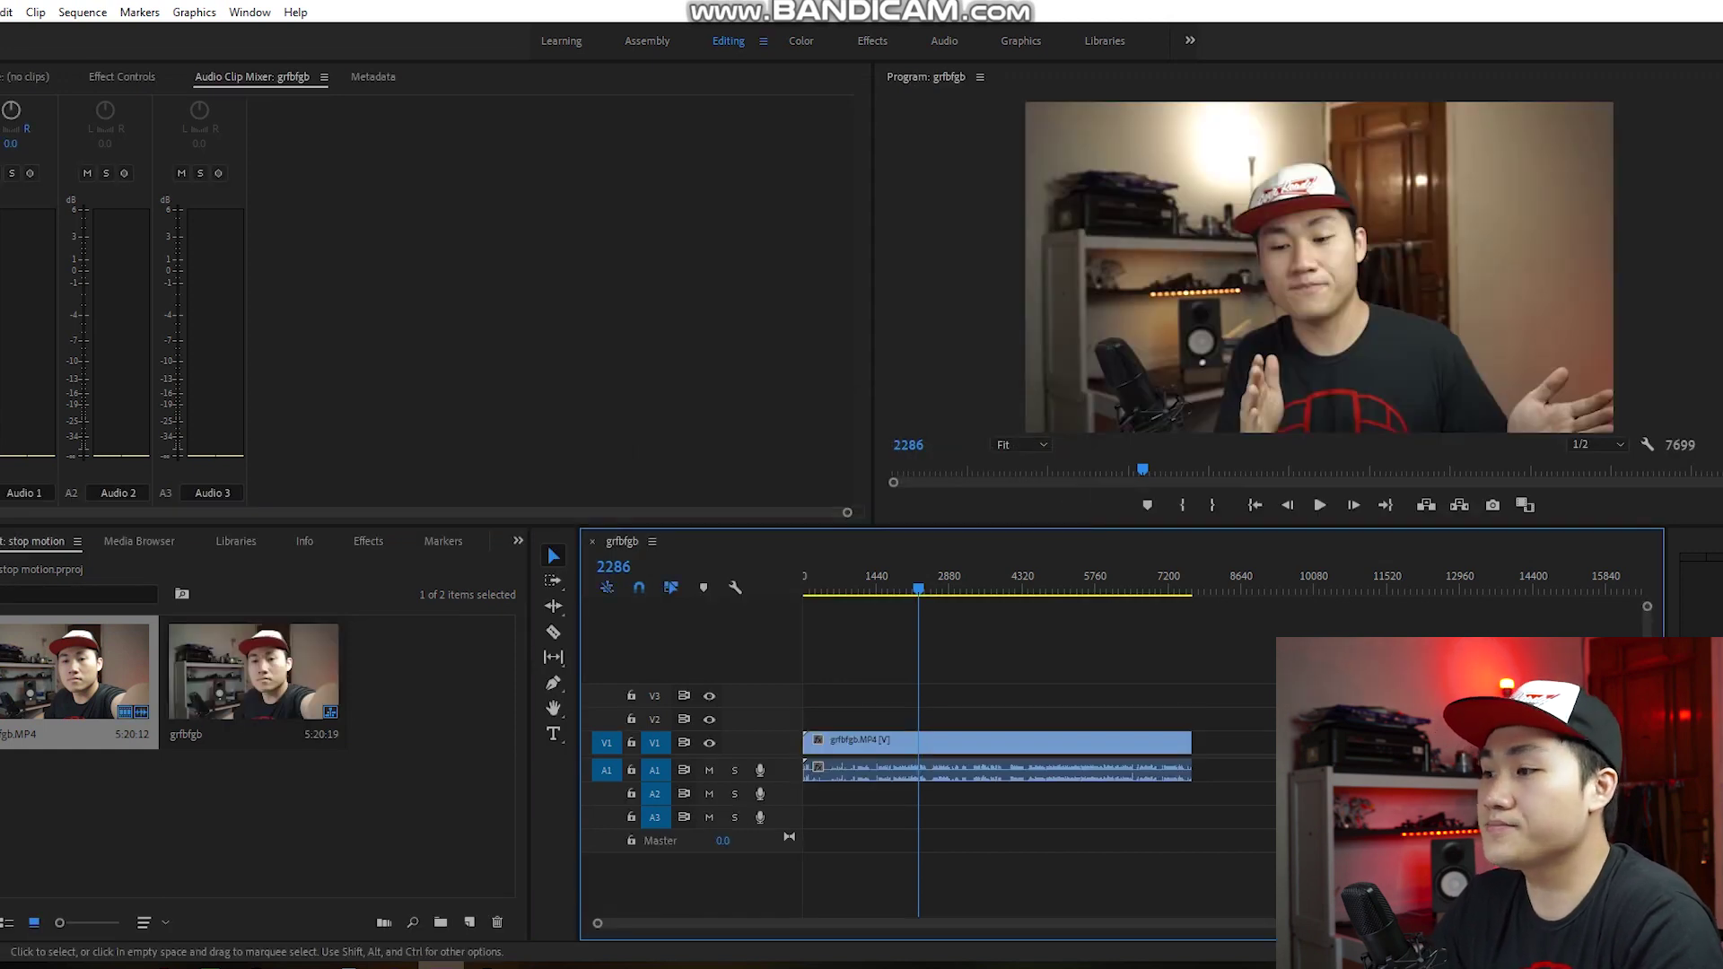
# Play a short passage of the sequence from around frame 1900 to check its motion at the original frame rate
pyautogui.click(1011, 743)
pyautogui.click(897, 582)
pyautogui.click(1319, 505)
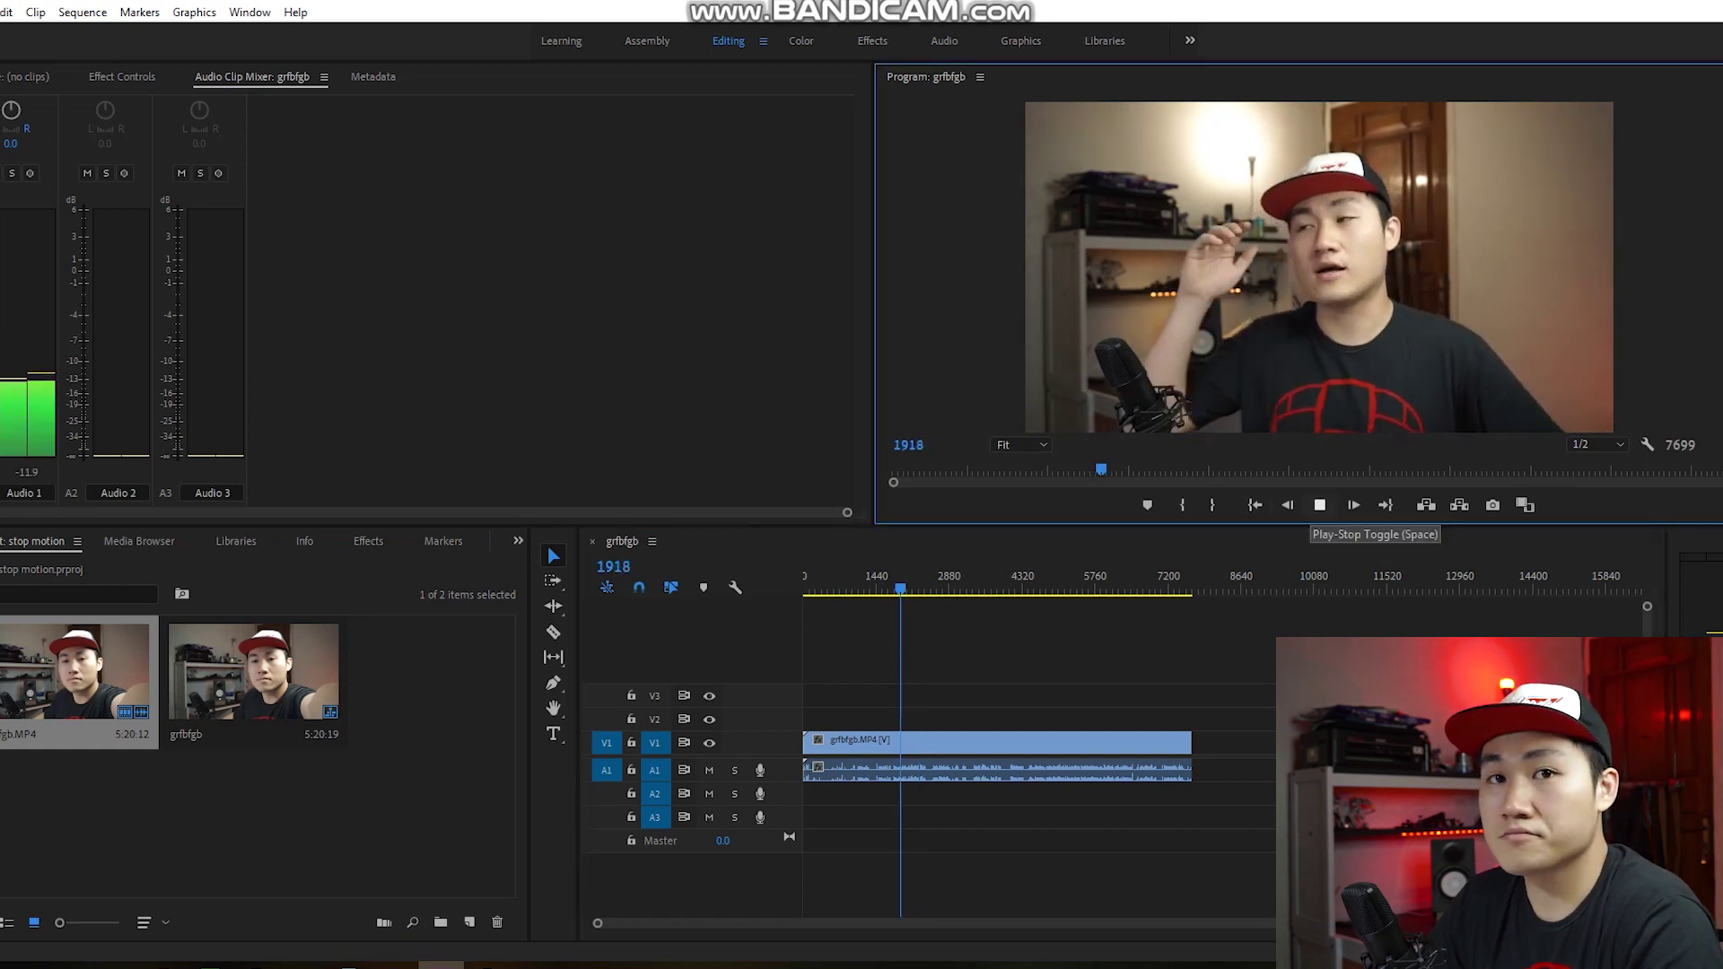
pyautogui.click(1319, 505)
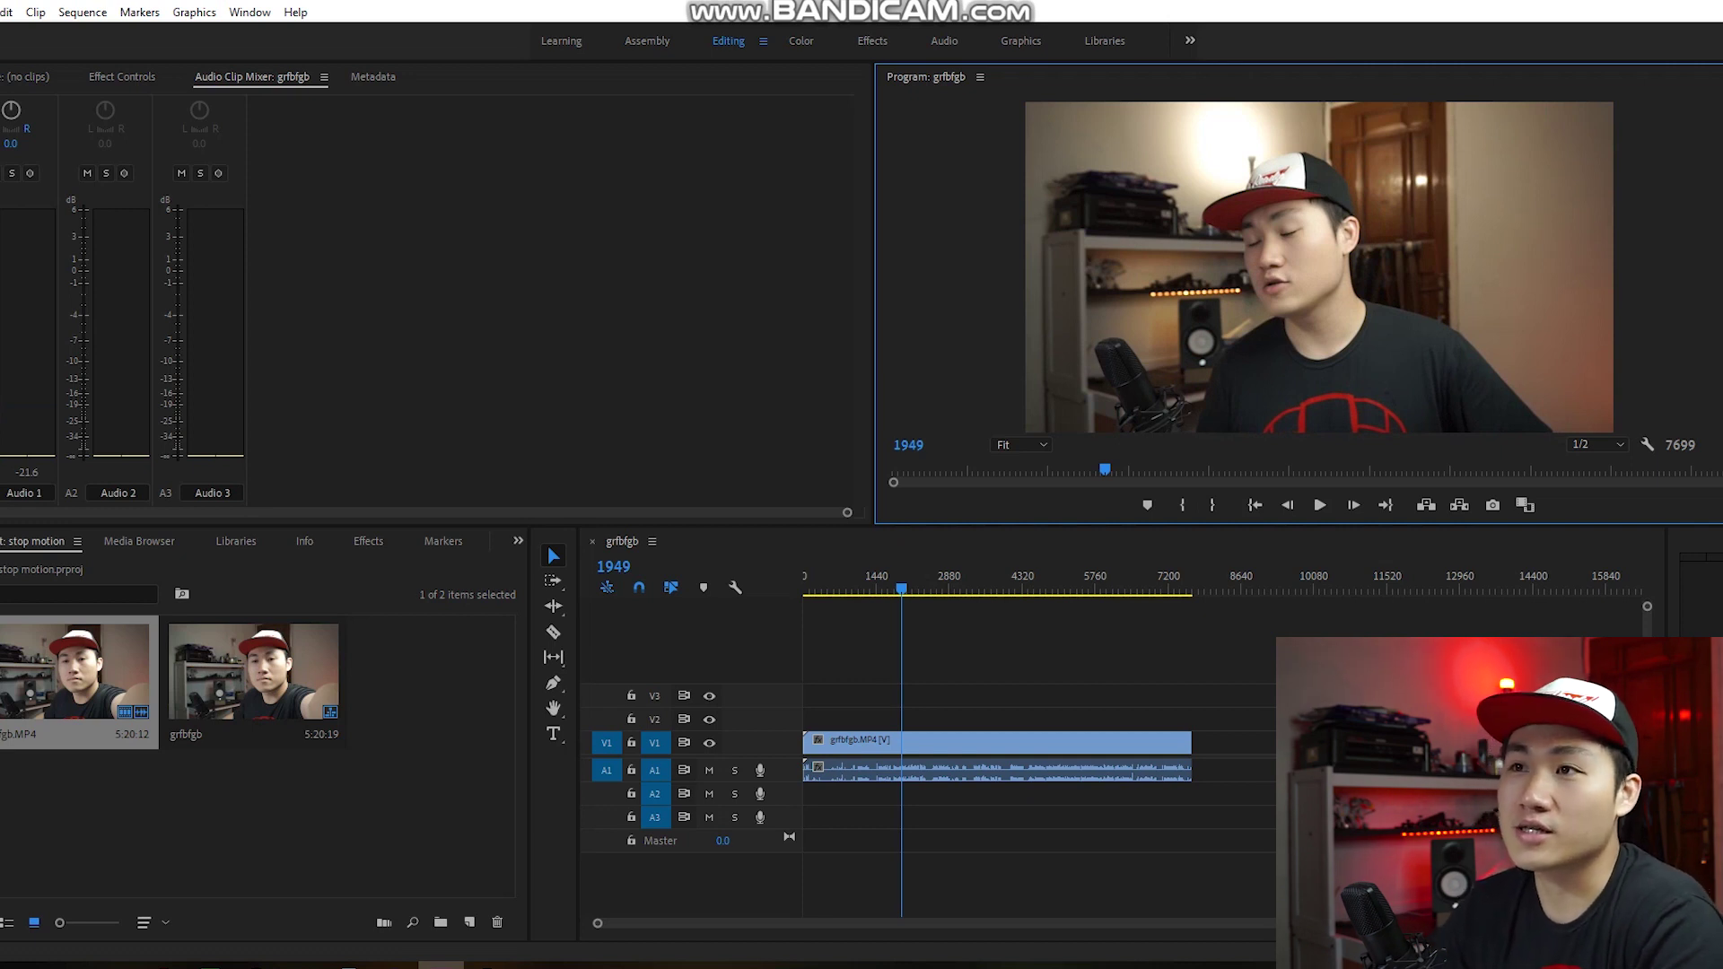
# Change the sequence settings to the Custom editing mode with a 12.00 frames/second timebase, accepting deletion of the preview files
pyautogui.click(83, 12)
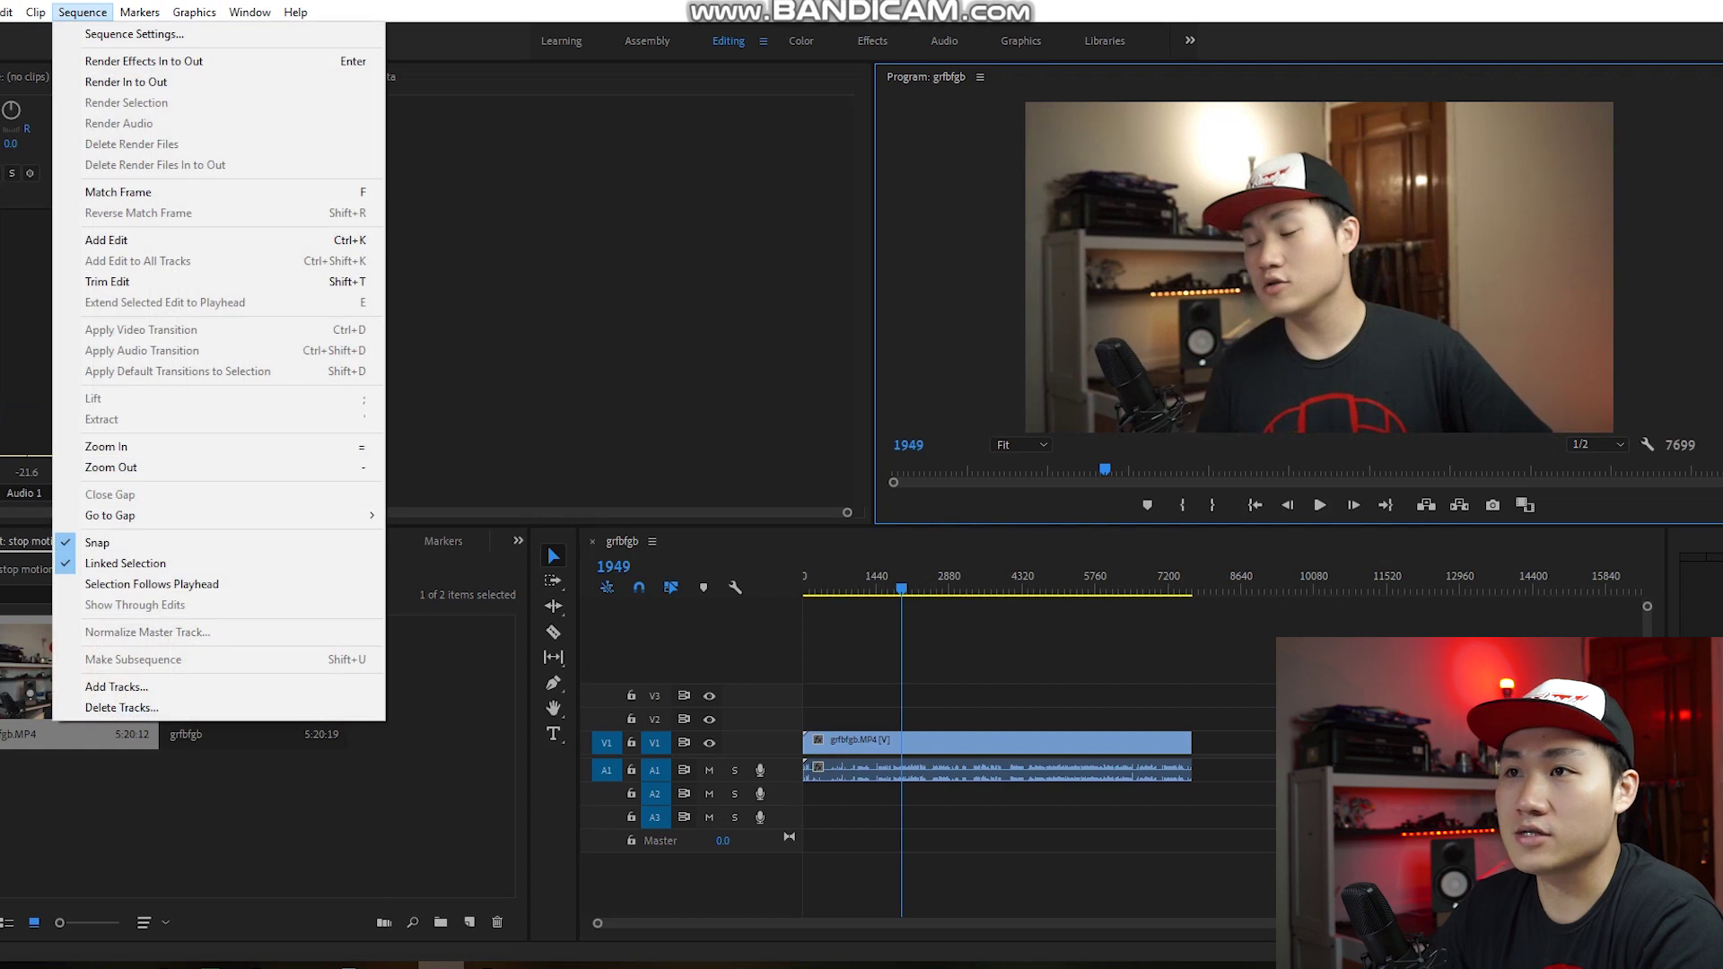
pyautogui.click(135, 33)
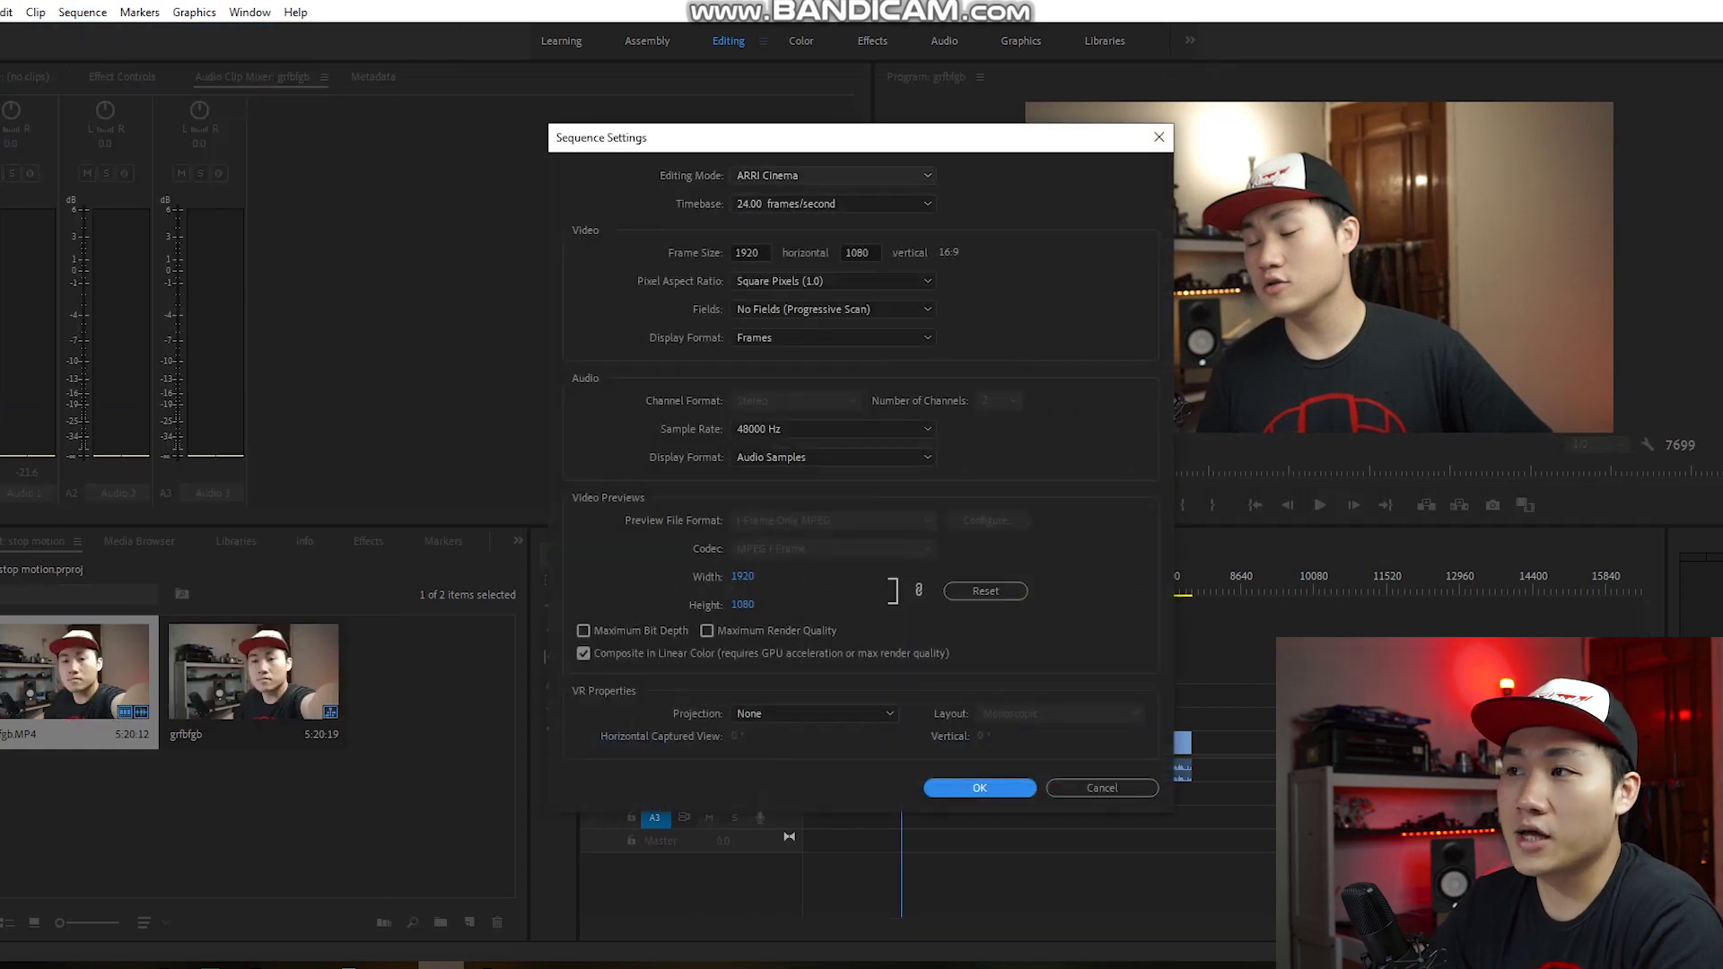
pyautogui.click(833, 175)
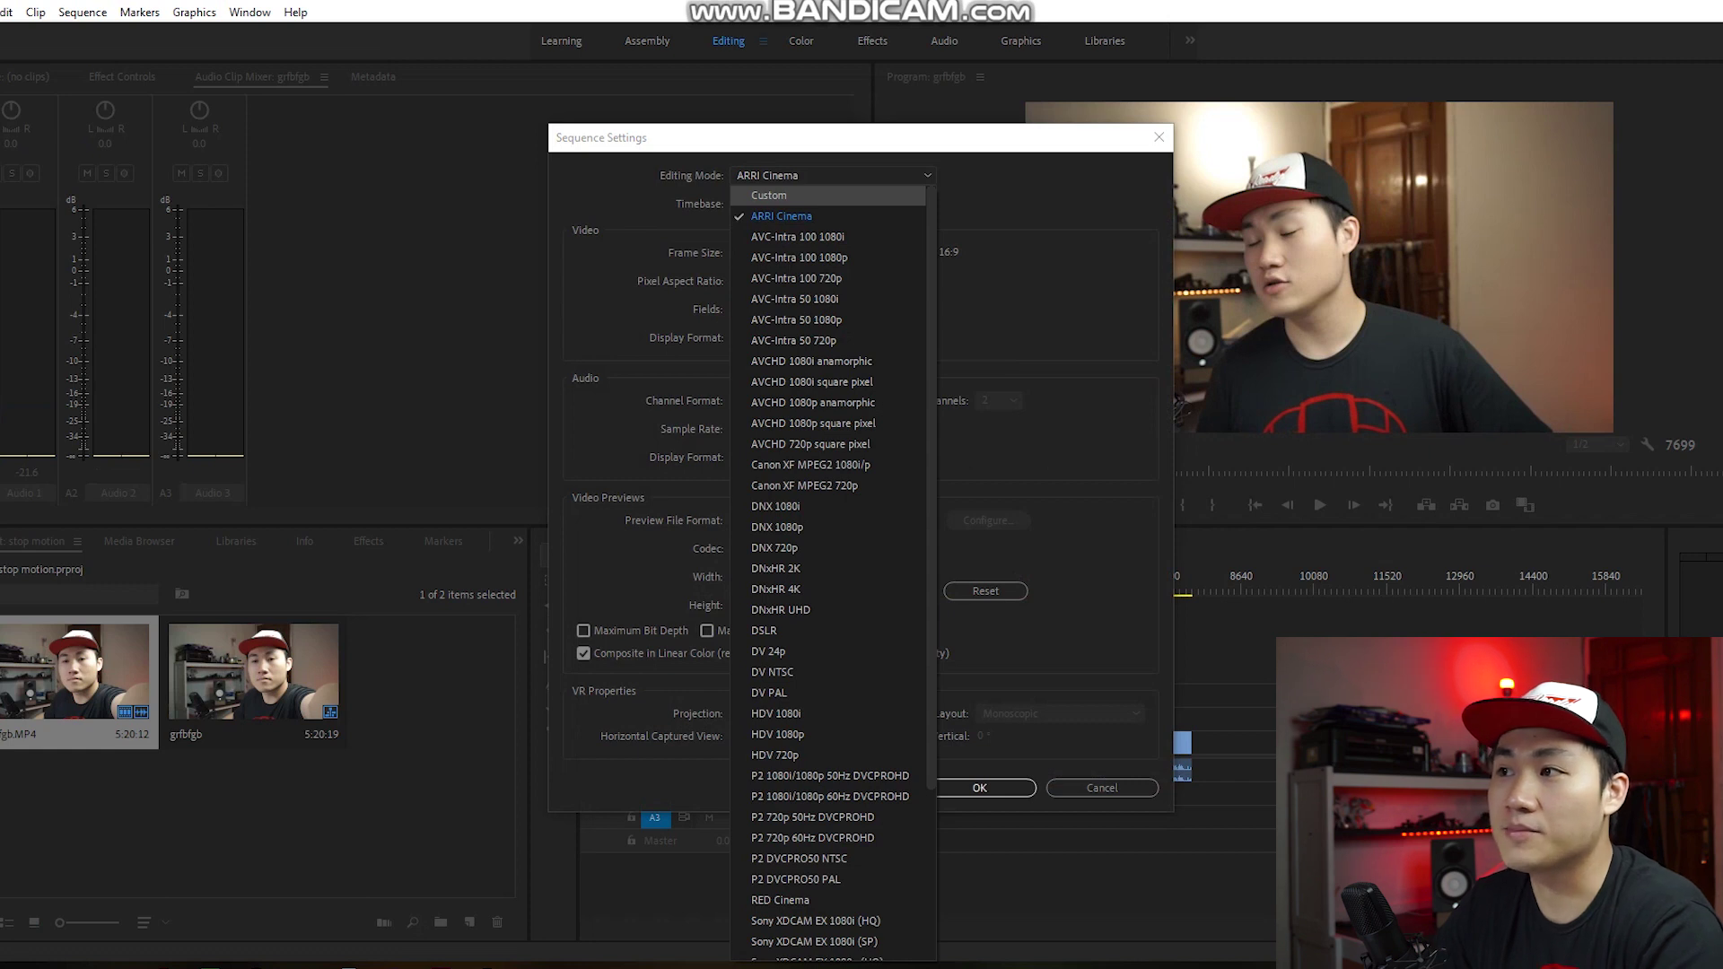
pyautogui.press('Return')
pyautogui.click(832, 204)
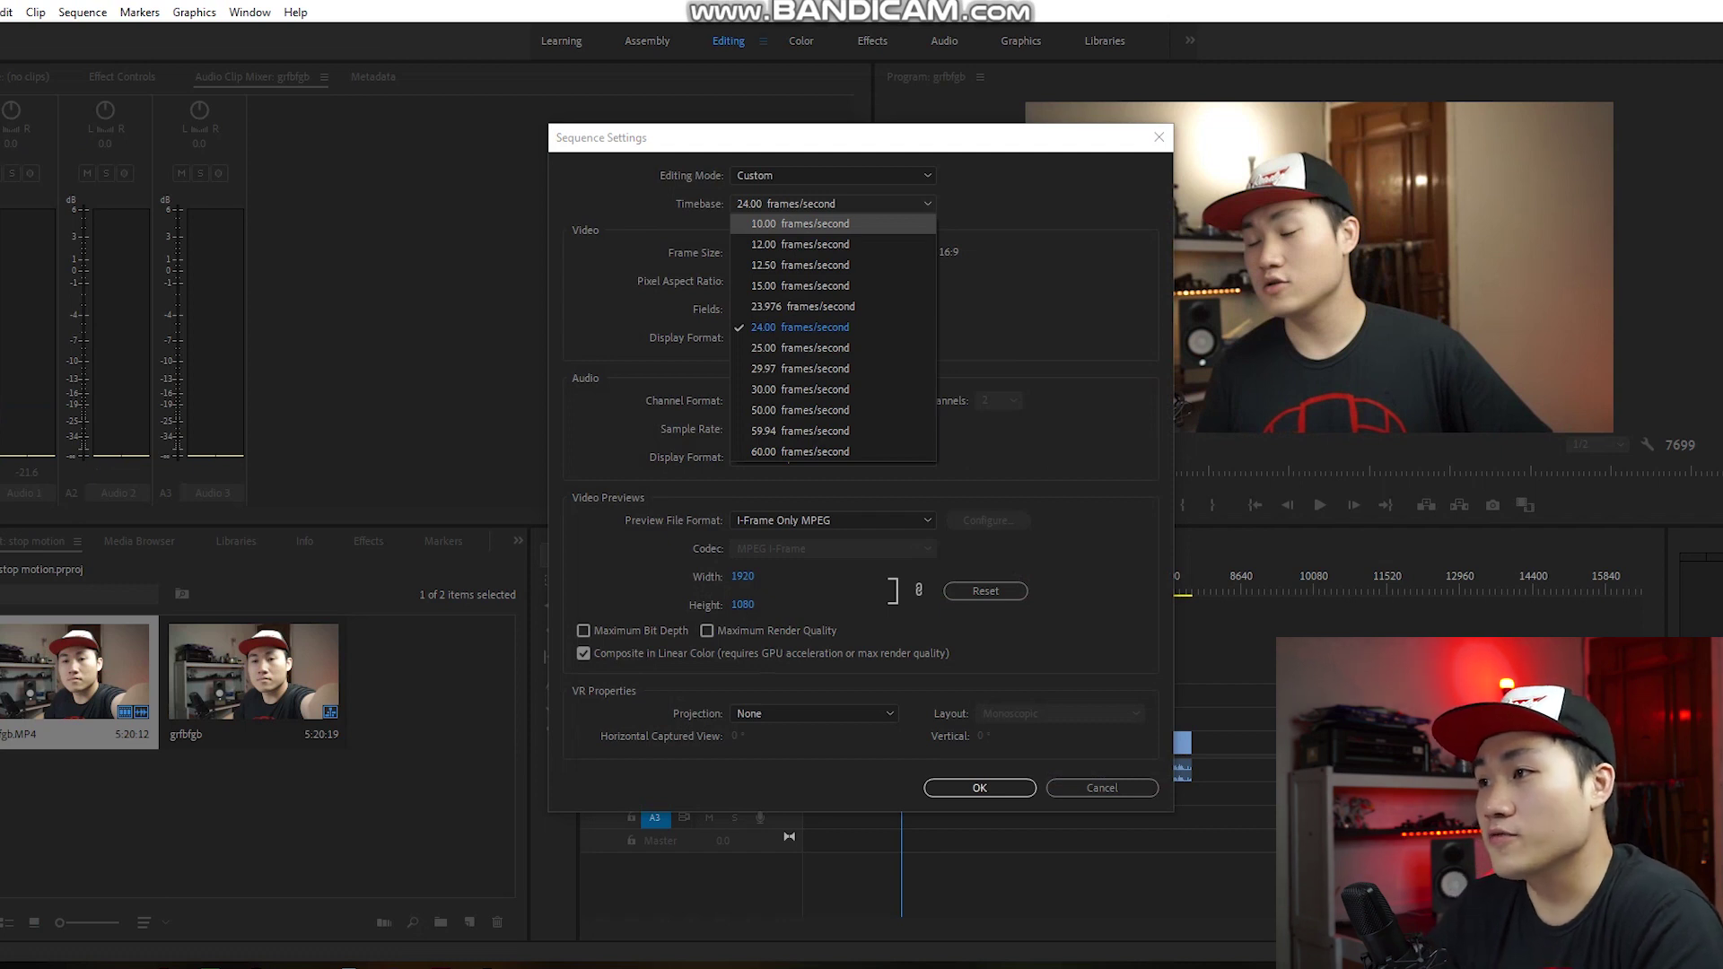
pyautogui.press('Down')
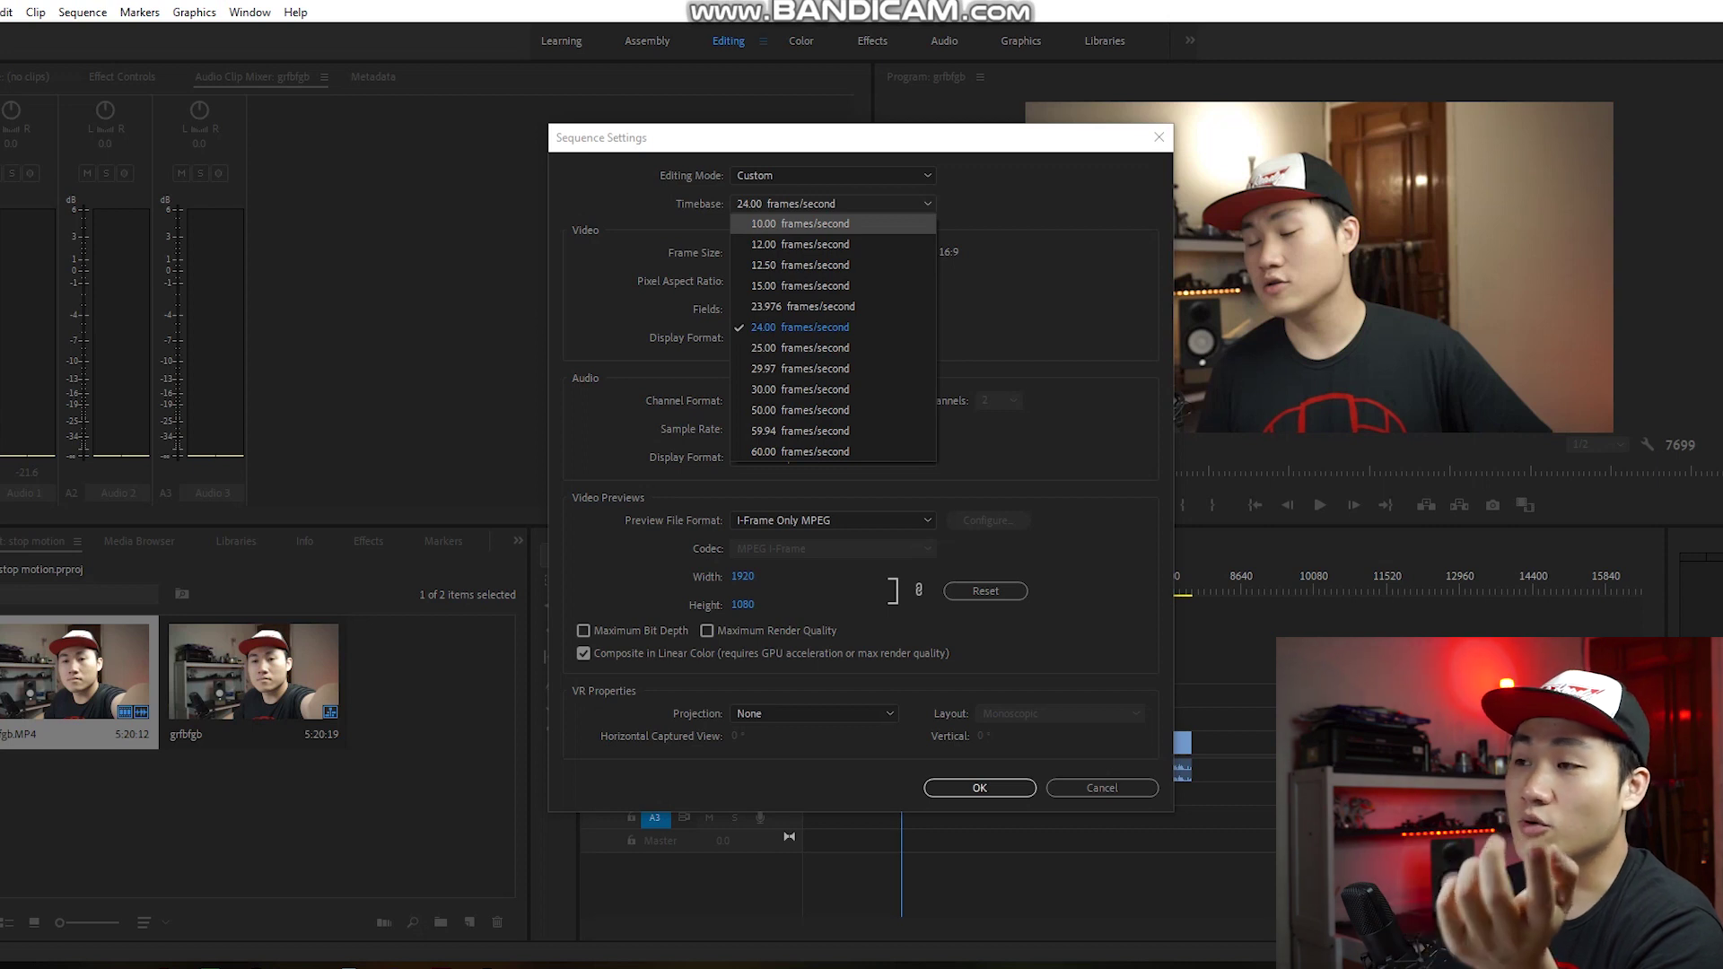
pyautogui.click(799, 244)
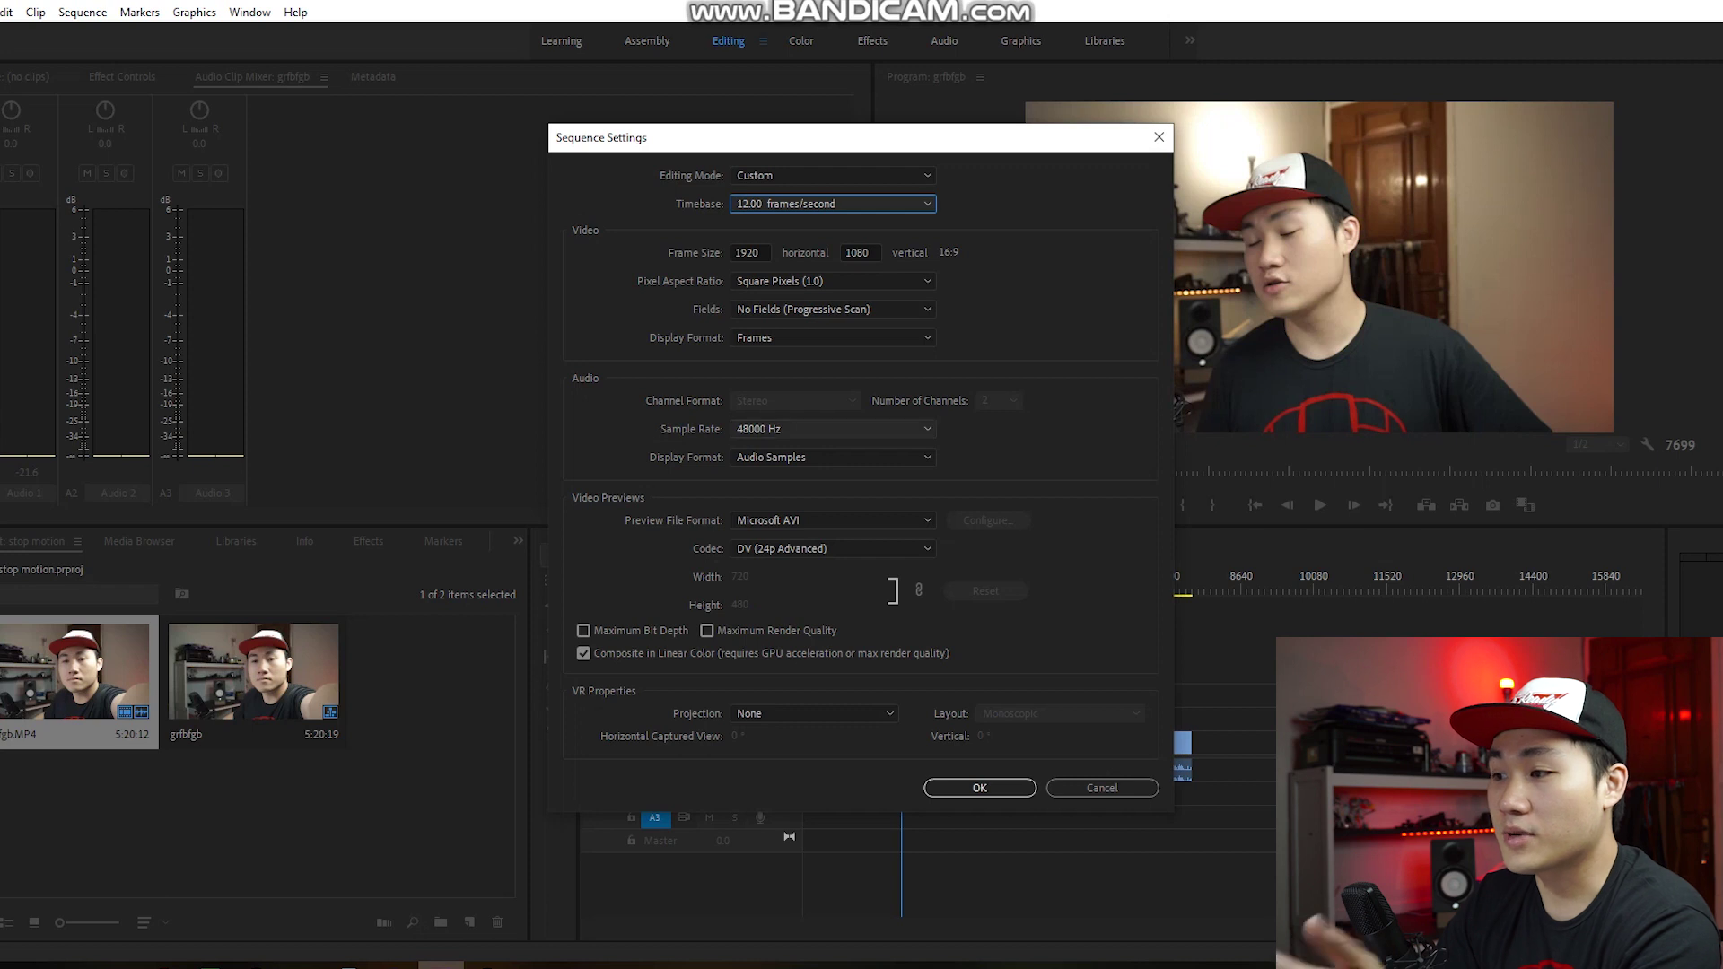
pyautogui.press('Return')
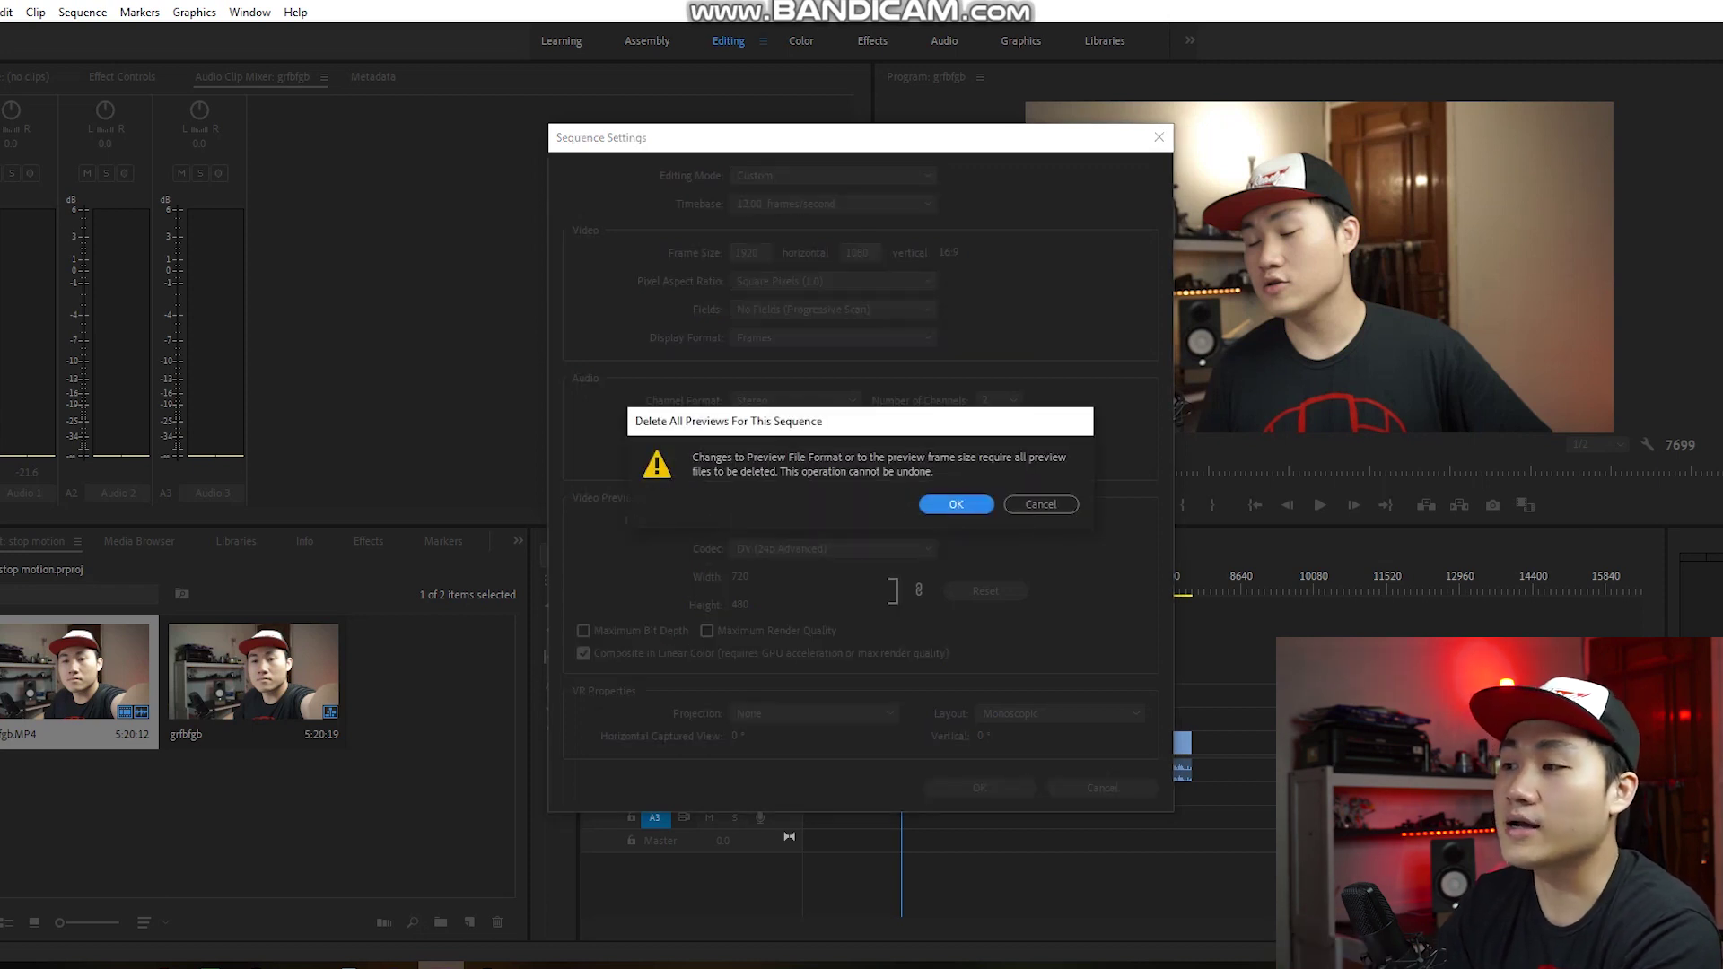
pyautogui.press('Return')
# Play the sequence from its start and from about frame 1497 to check the choppy motion
pyautogui.moveTo(904, 588); pyautogui.dragTo(801, 589)
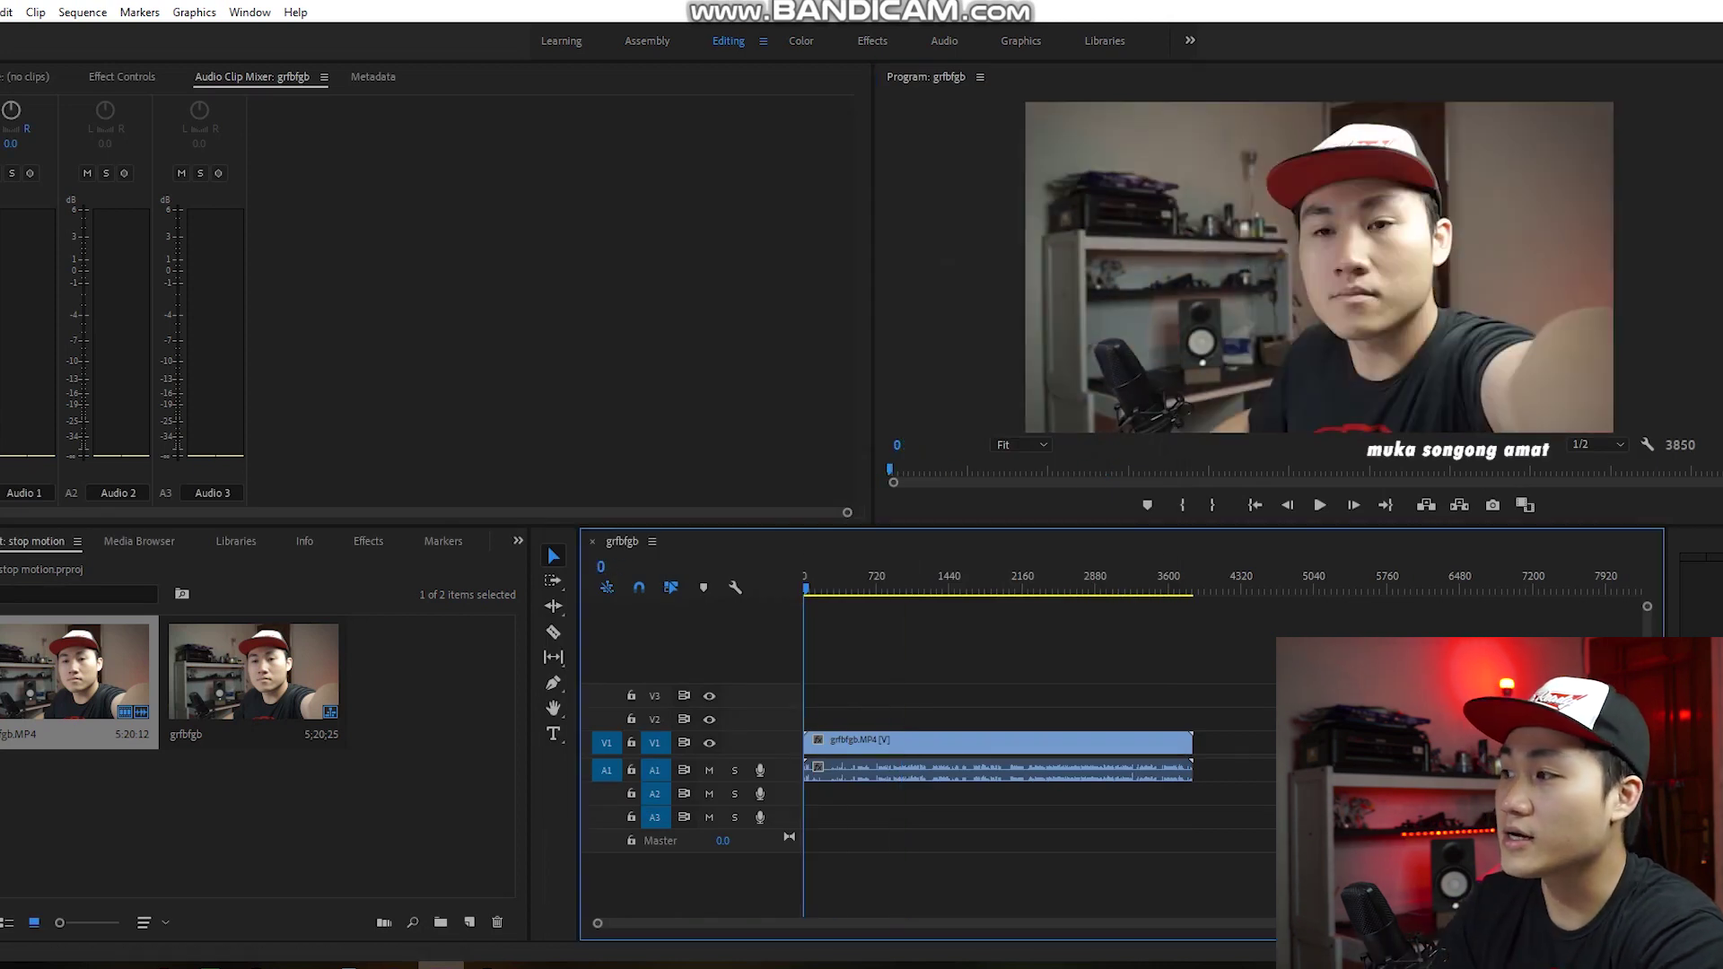
pyautogui.press('space')
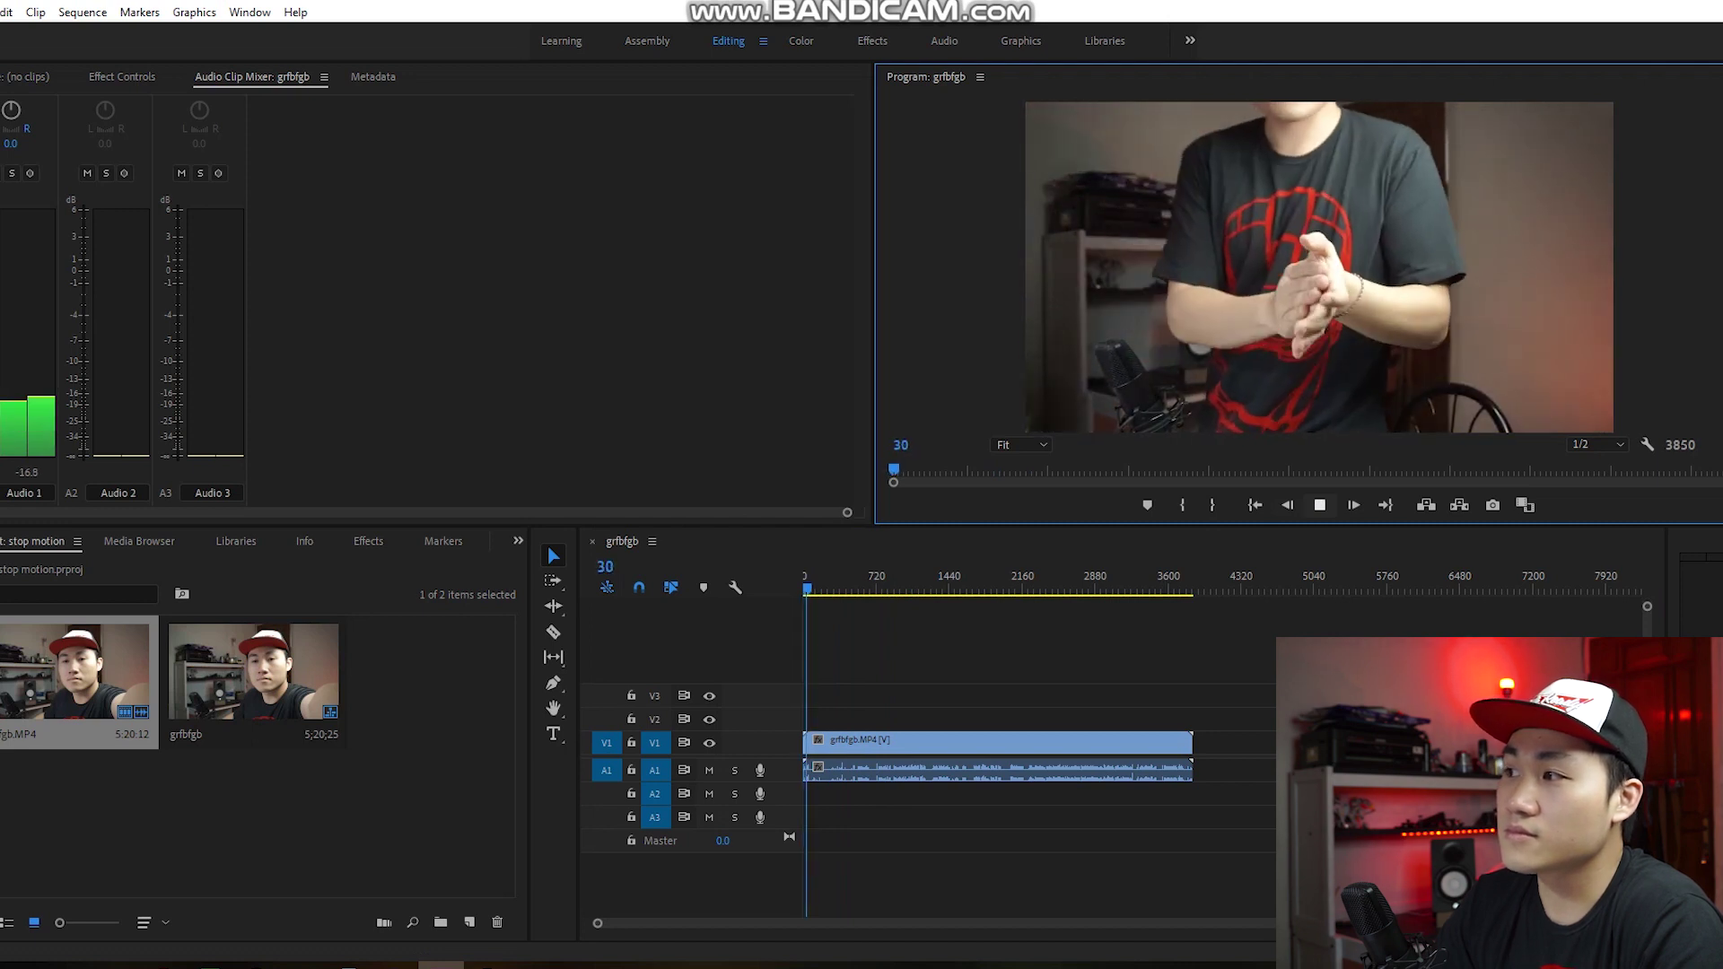
pyautogui.click(954, 589)
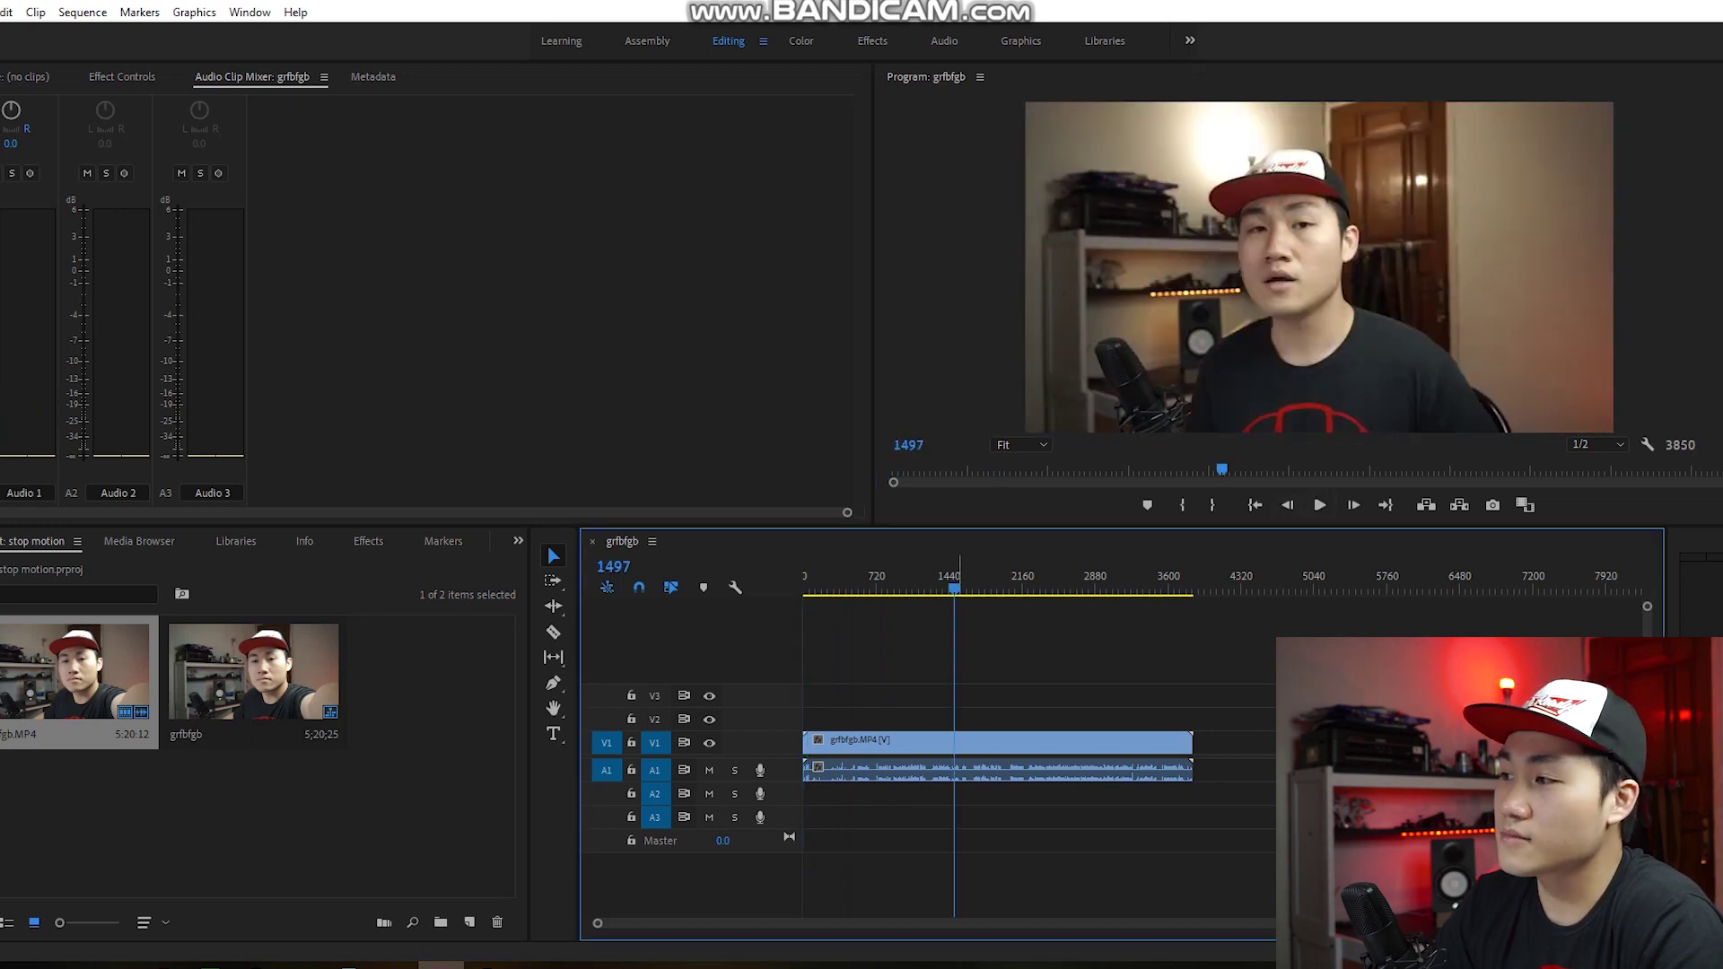
pyautogui.press('space')
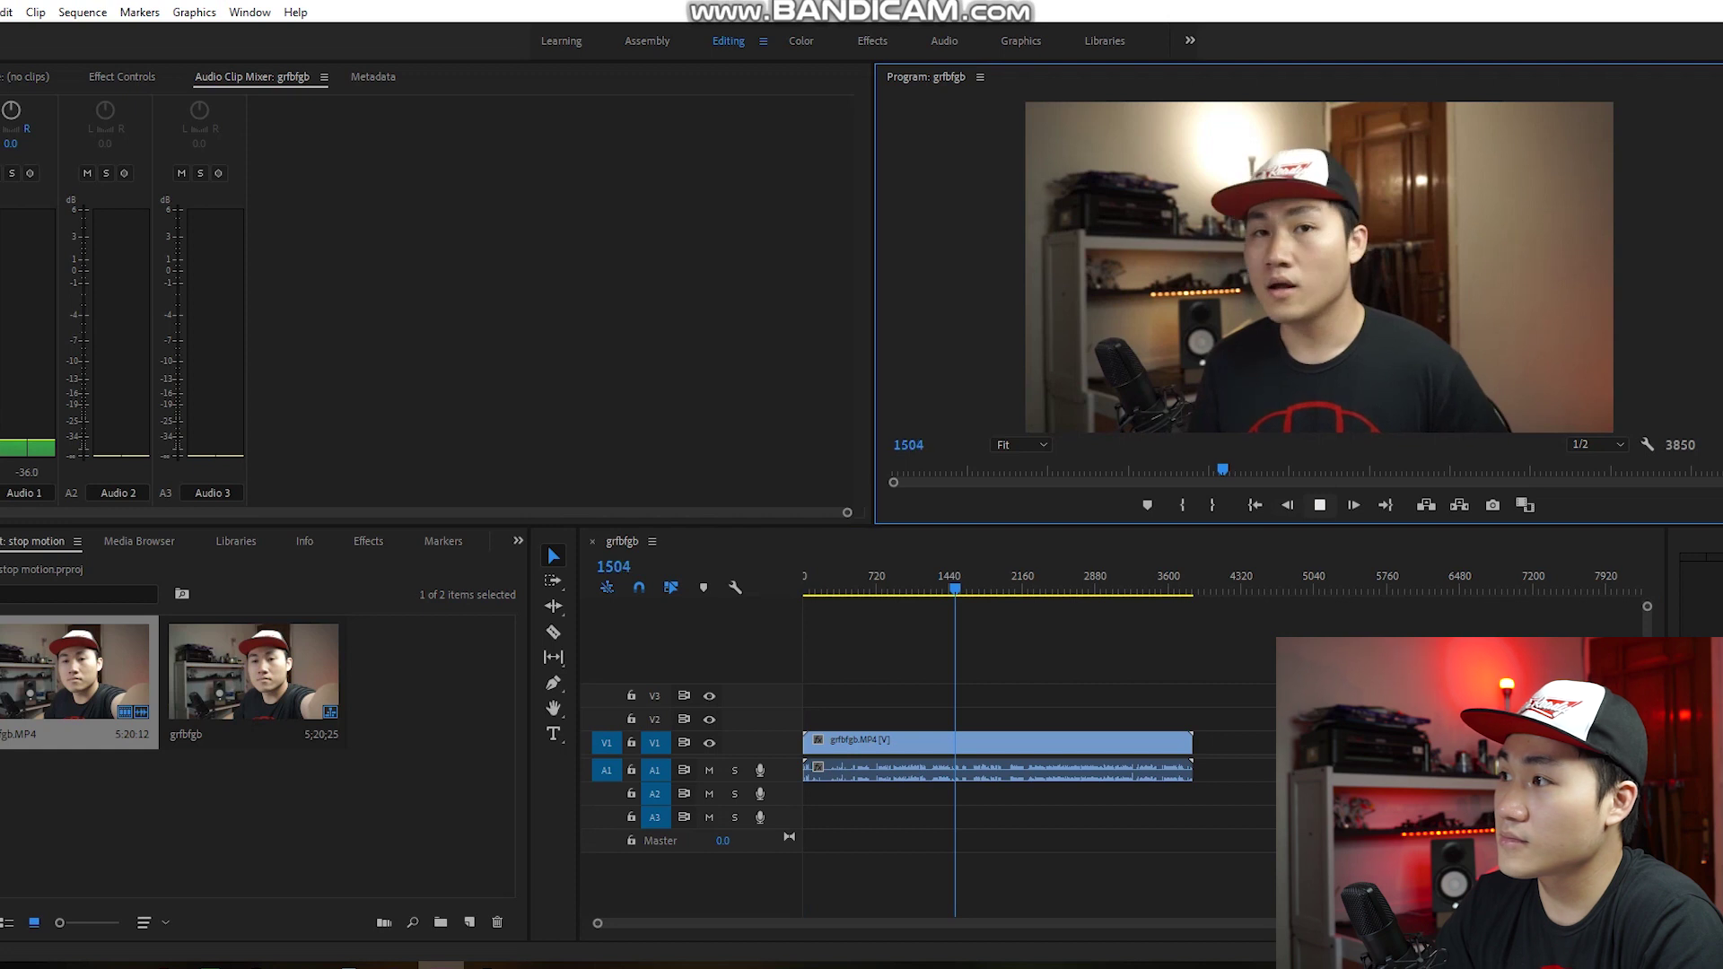
pyautogui.press('space')
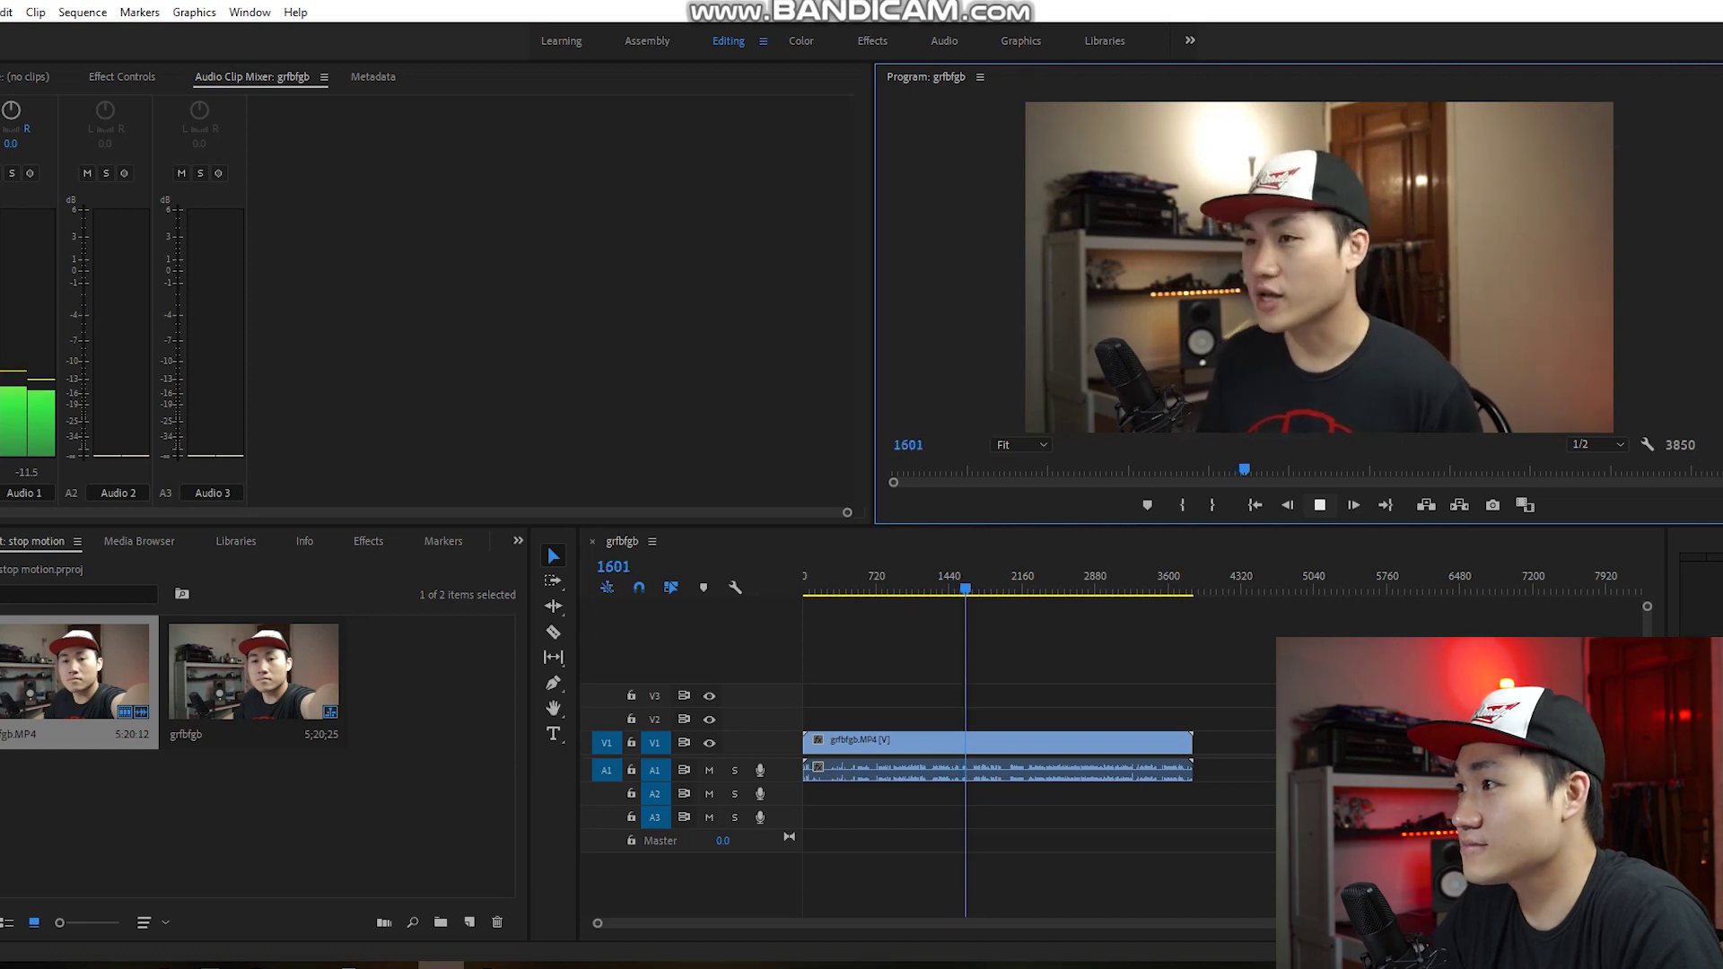
pyautogui.press('space')
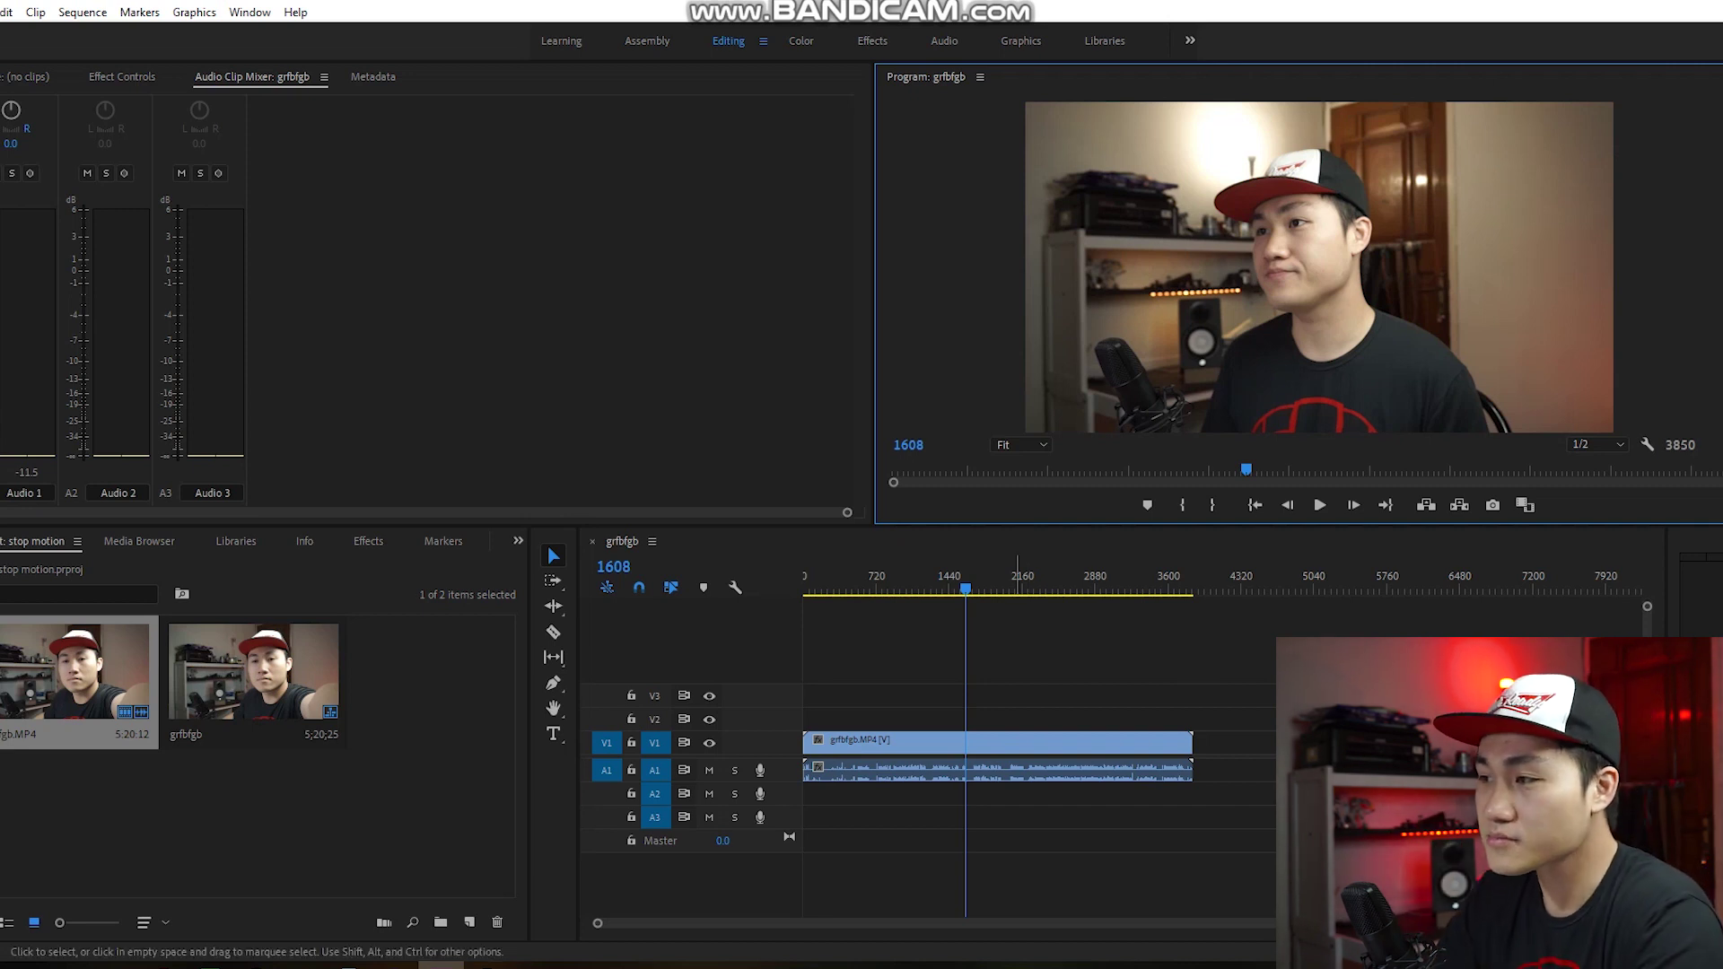
# Mark the sequence range from frame 0 to frame 3841 and return the playhead to the start
pyautogui.moveTo(965, 588); pyautogui.dragTo(1192, 588)
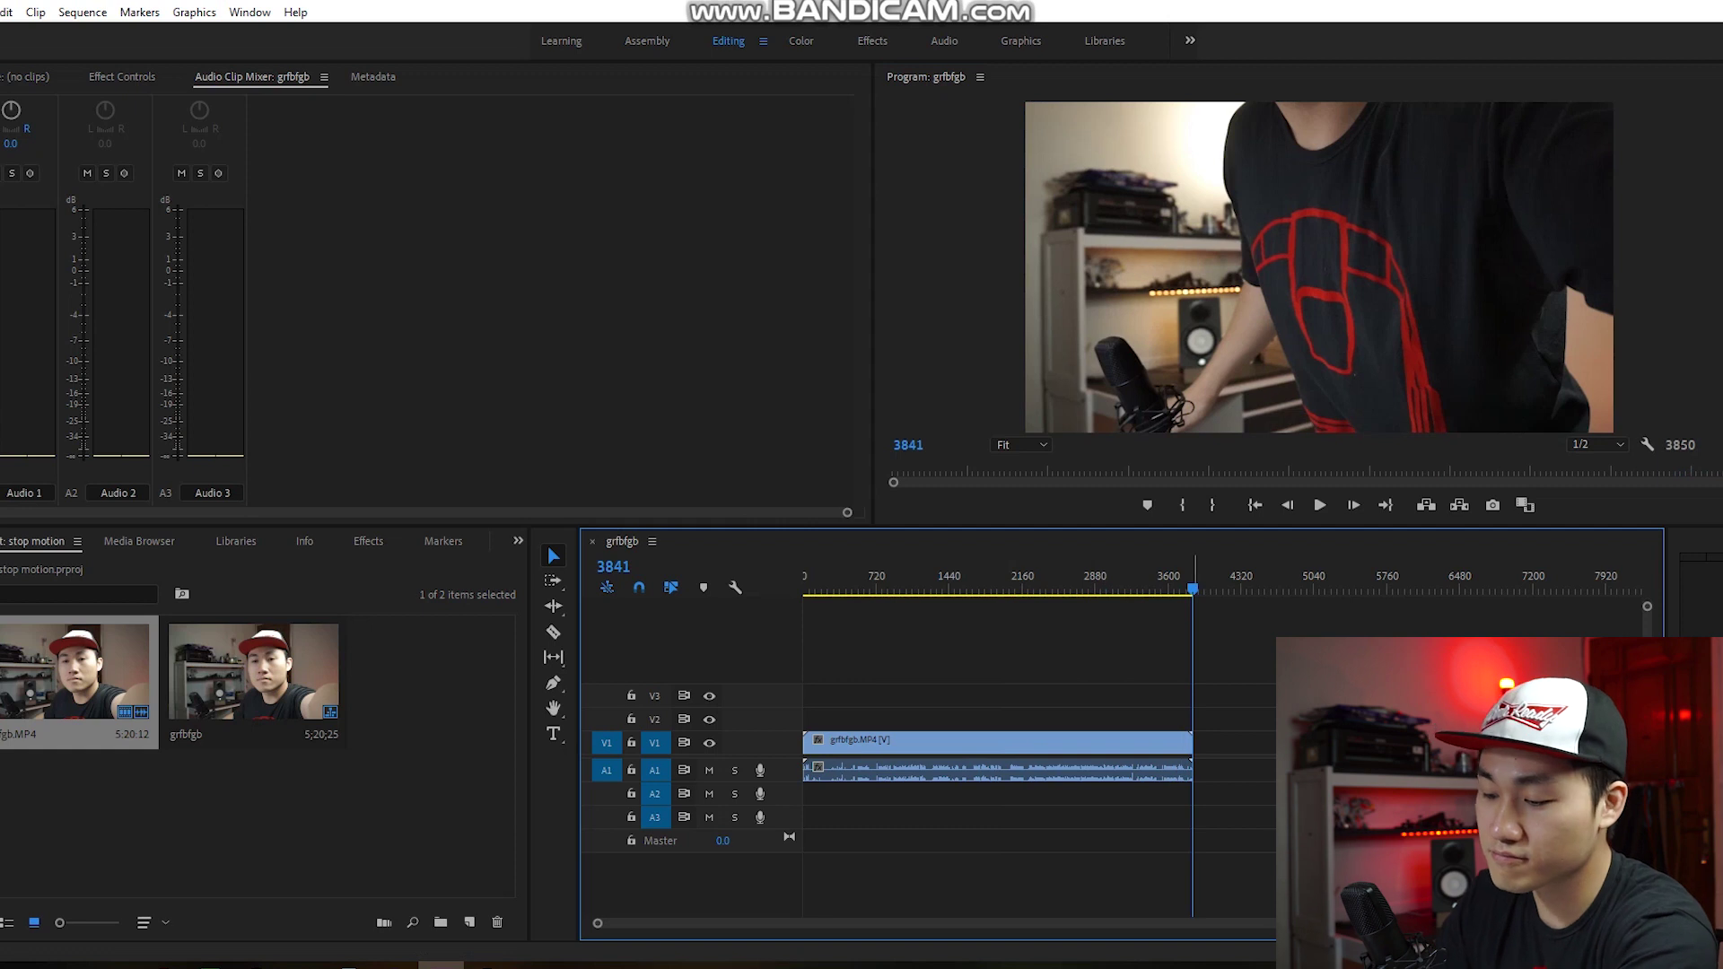
pyautogui.hotkey('shift', '4')
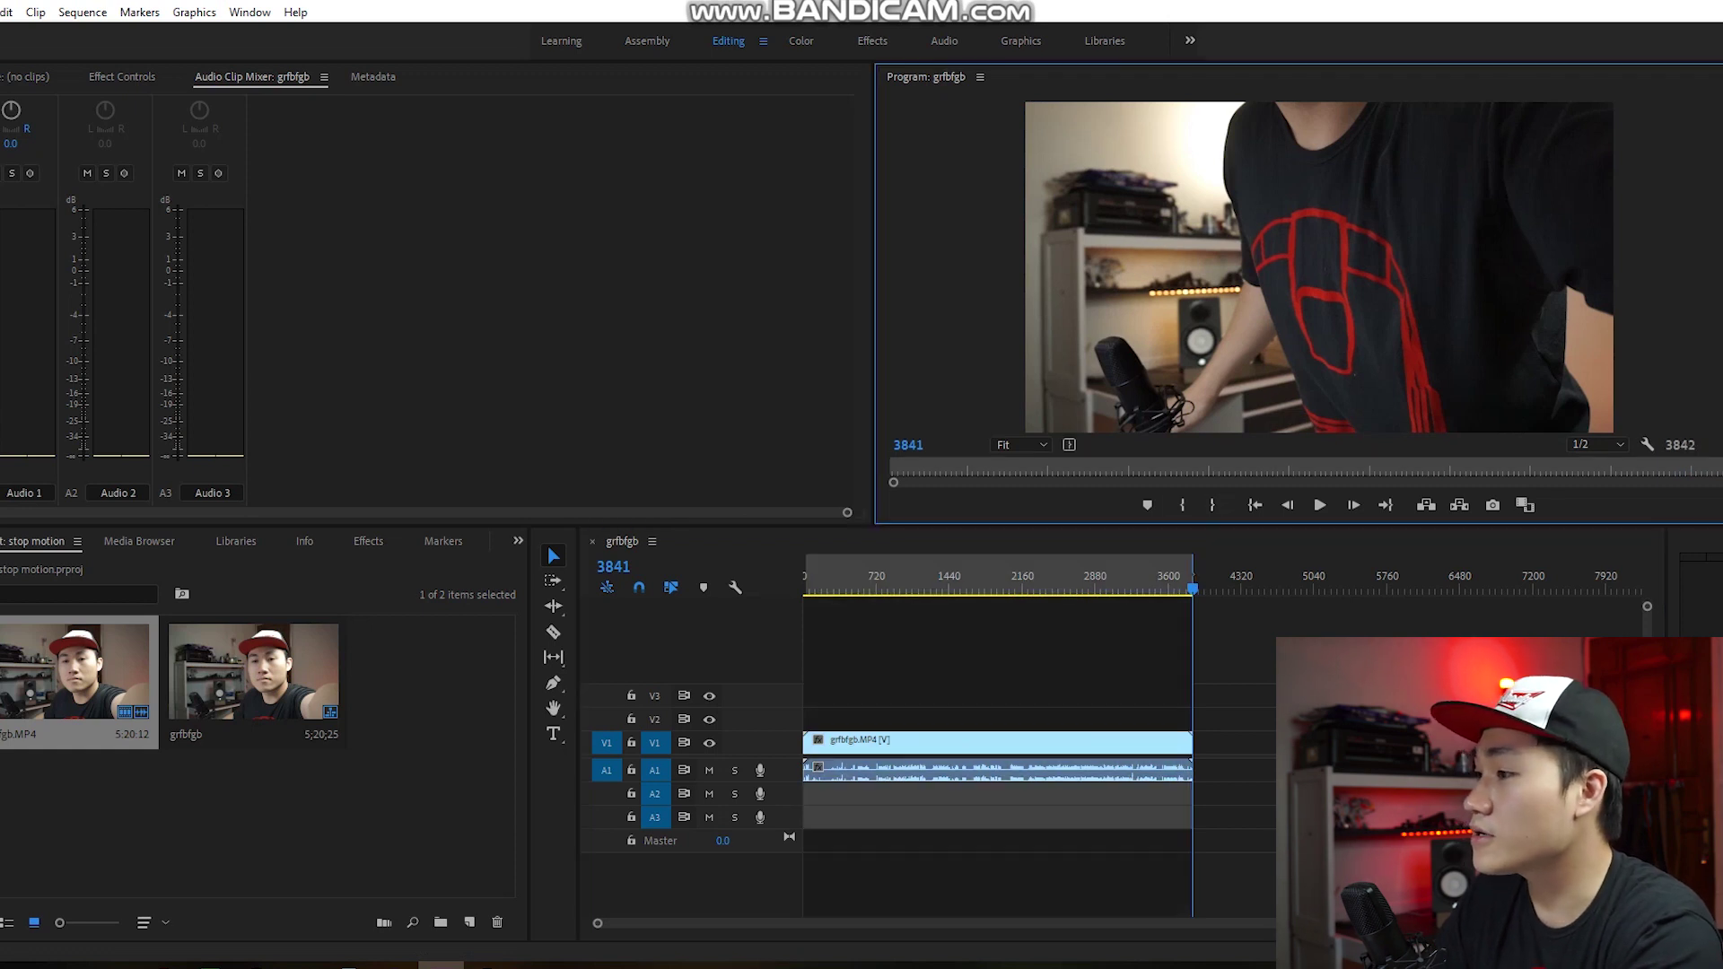
pyautogui.press('Home')
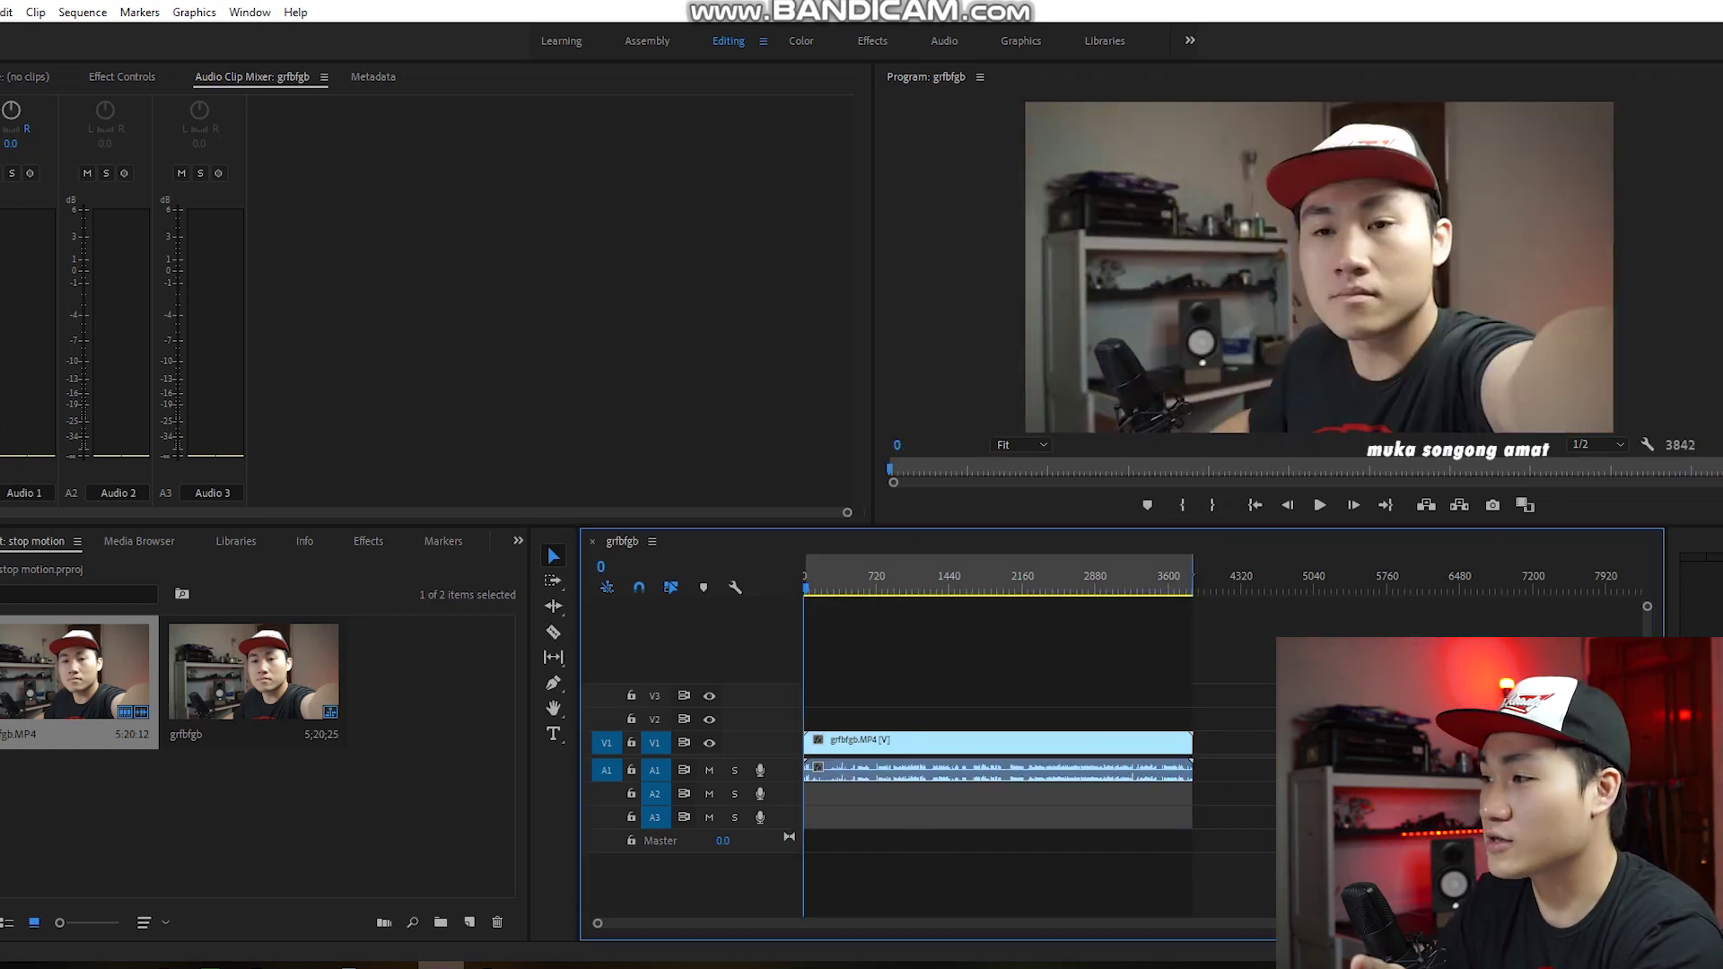
# Export the marked range as H.264 to grfbfgb_1.mp4 with the Match Source - Adaptive Low Bitrate preset
pyautogui.hotkey('alt', 'f')
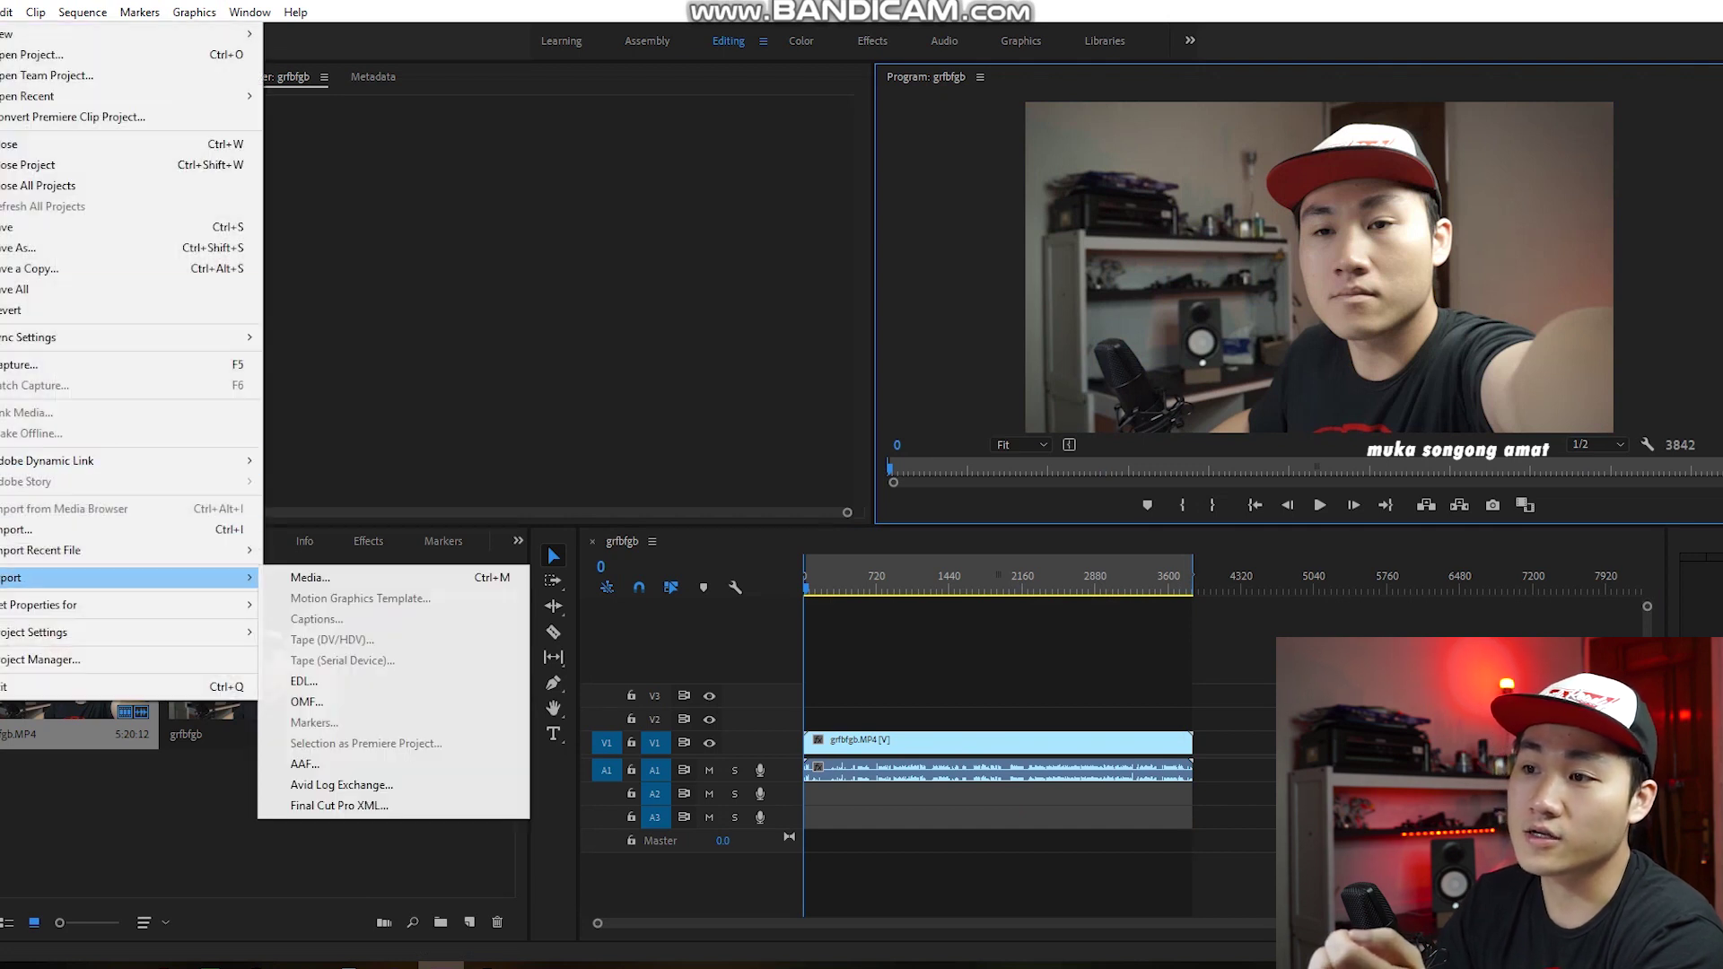
pyautogui.press('Right')
pyautogui.press('Return')
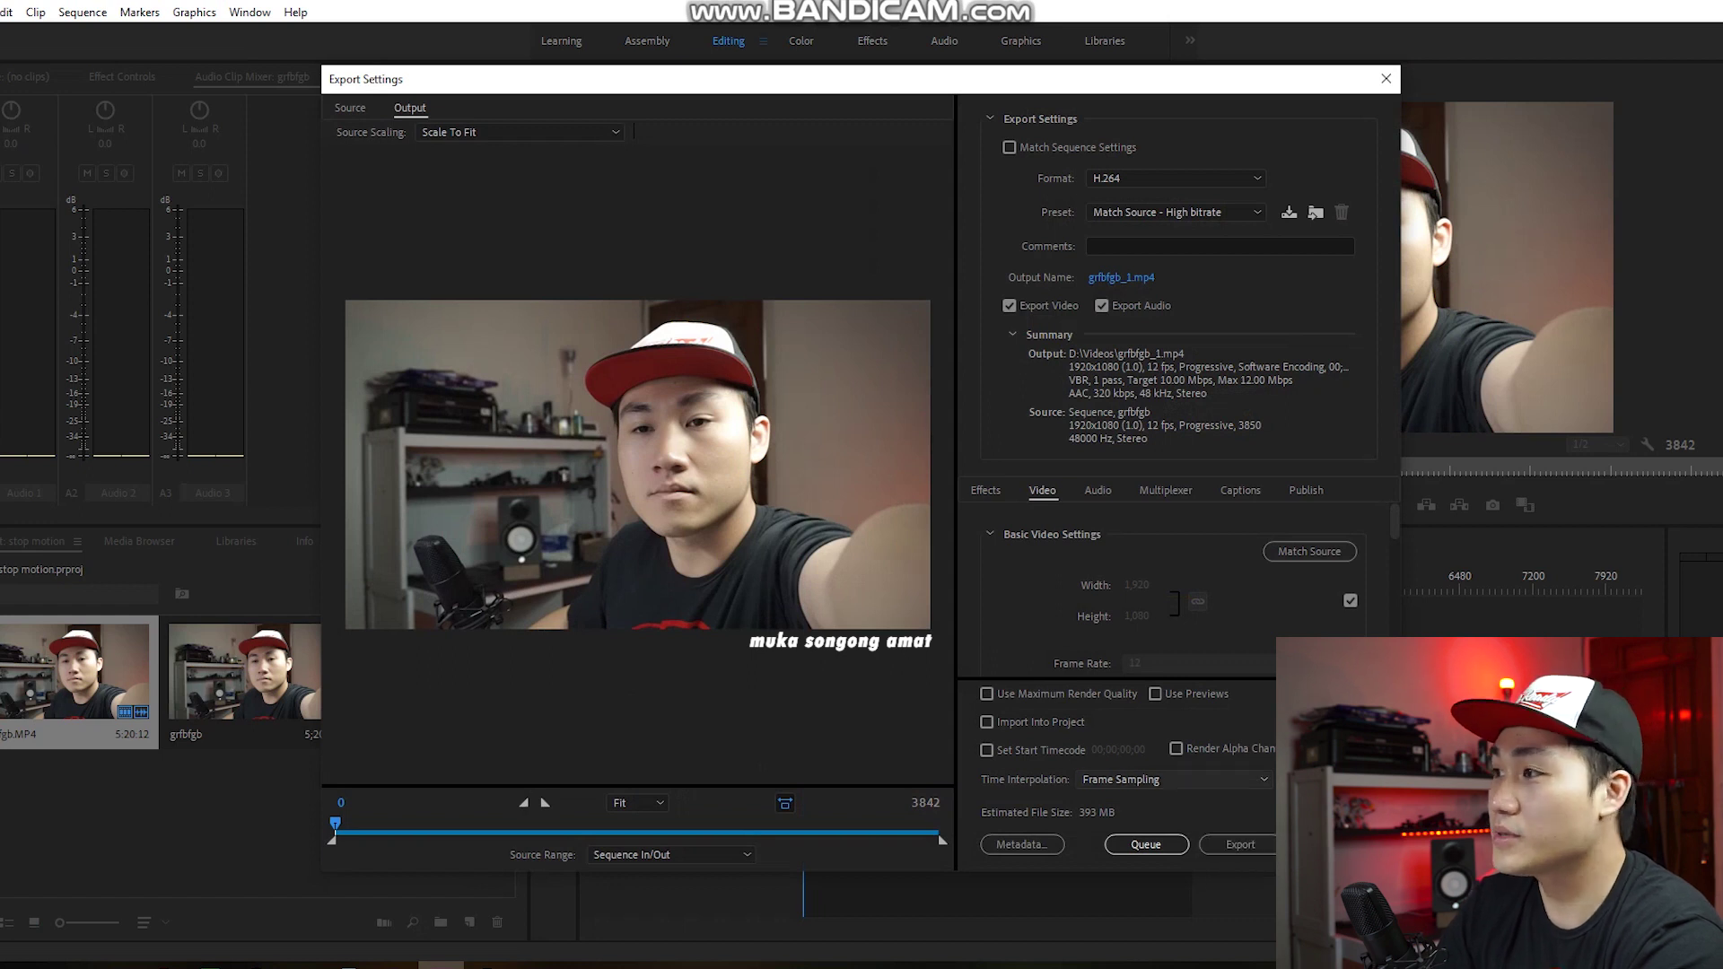
pyautogui.click(1249, 213)
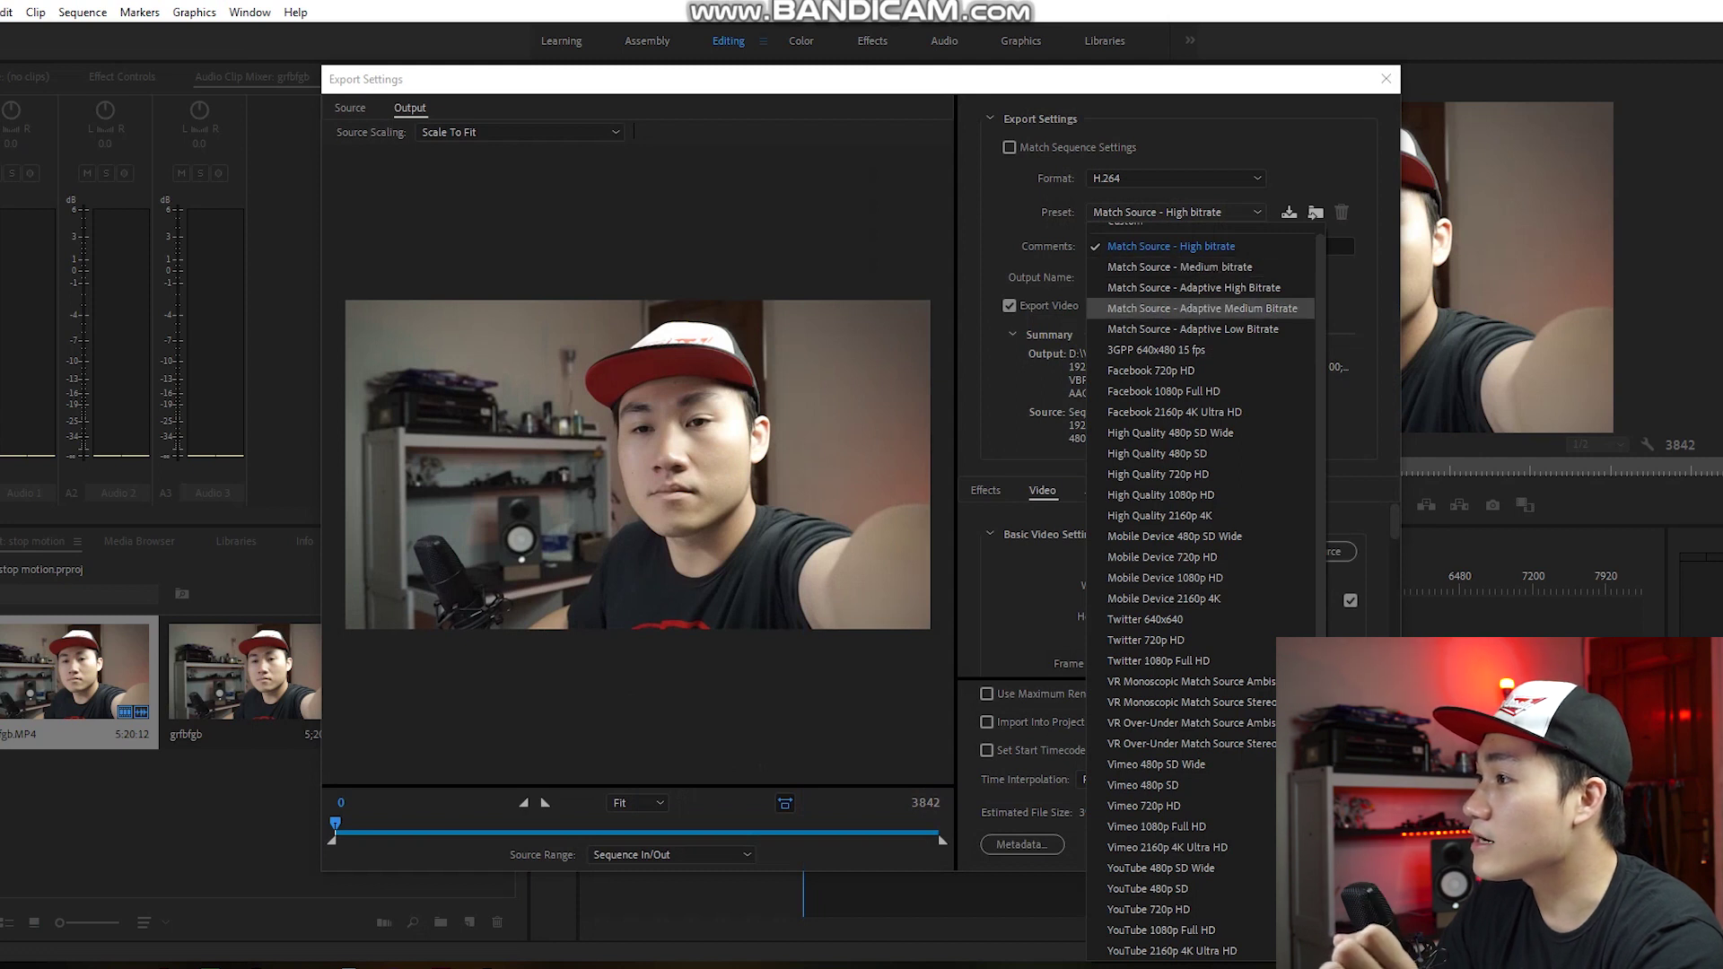
pyautogui.click(1193, 328)
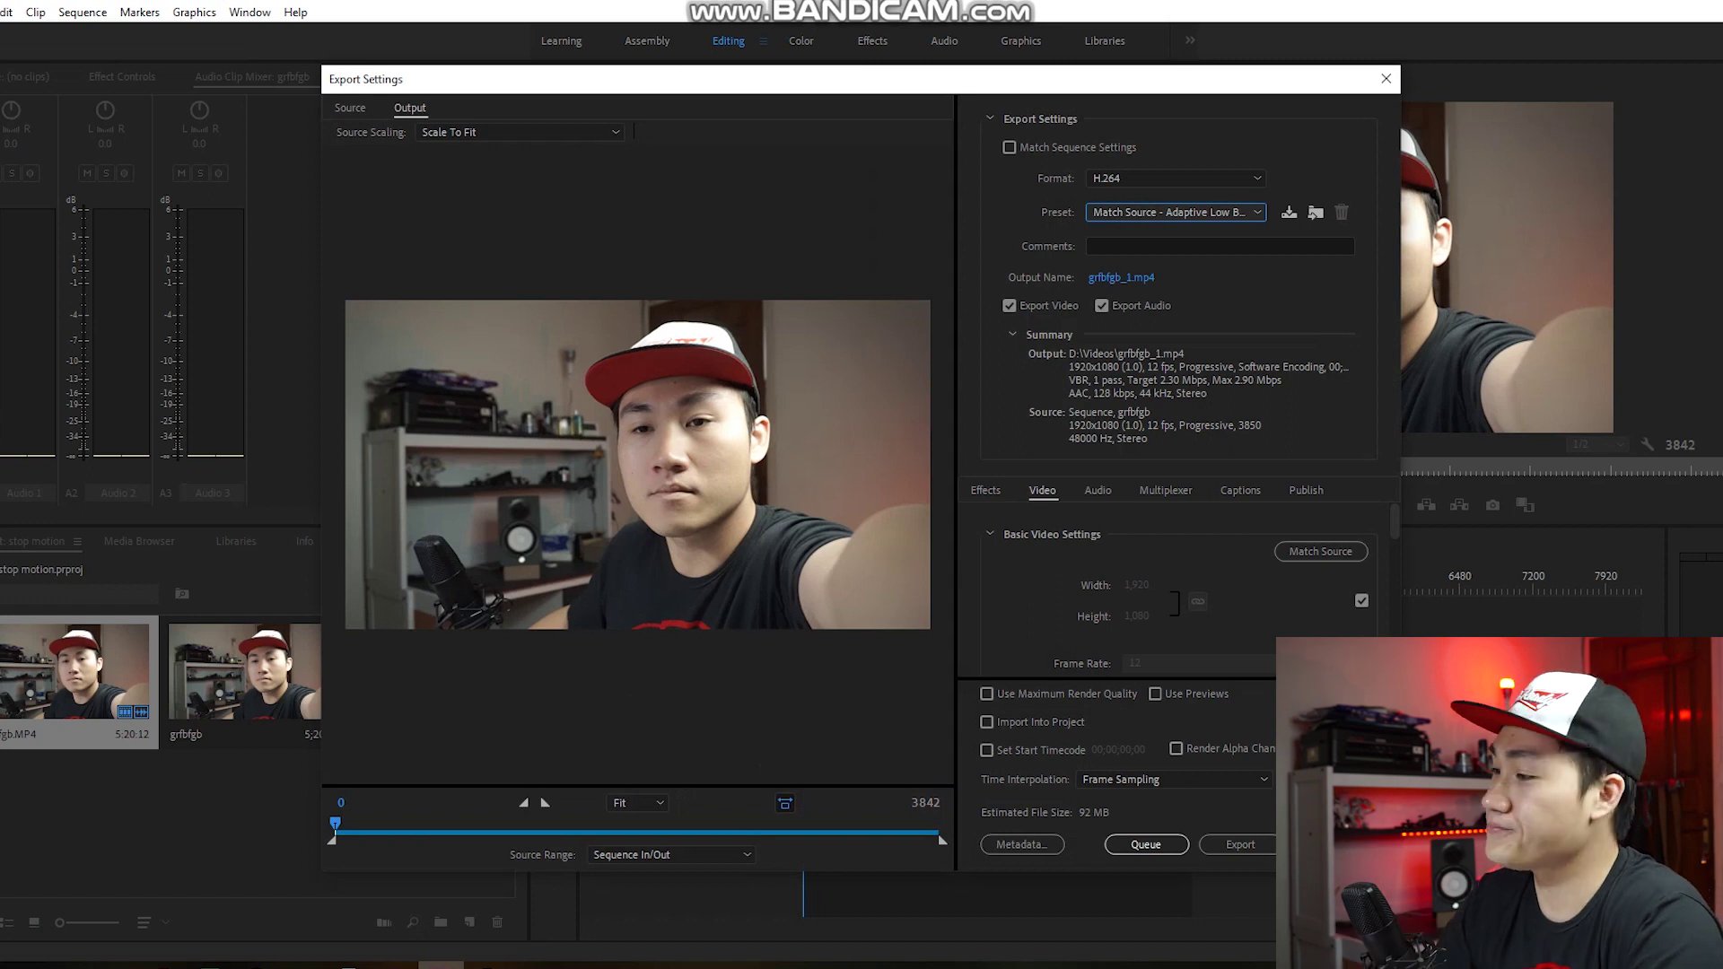
pyautogui.click(1240, 845)
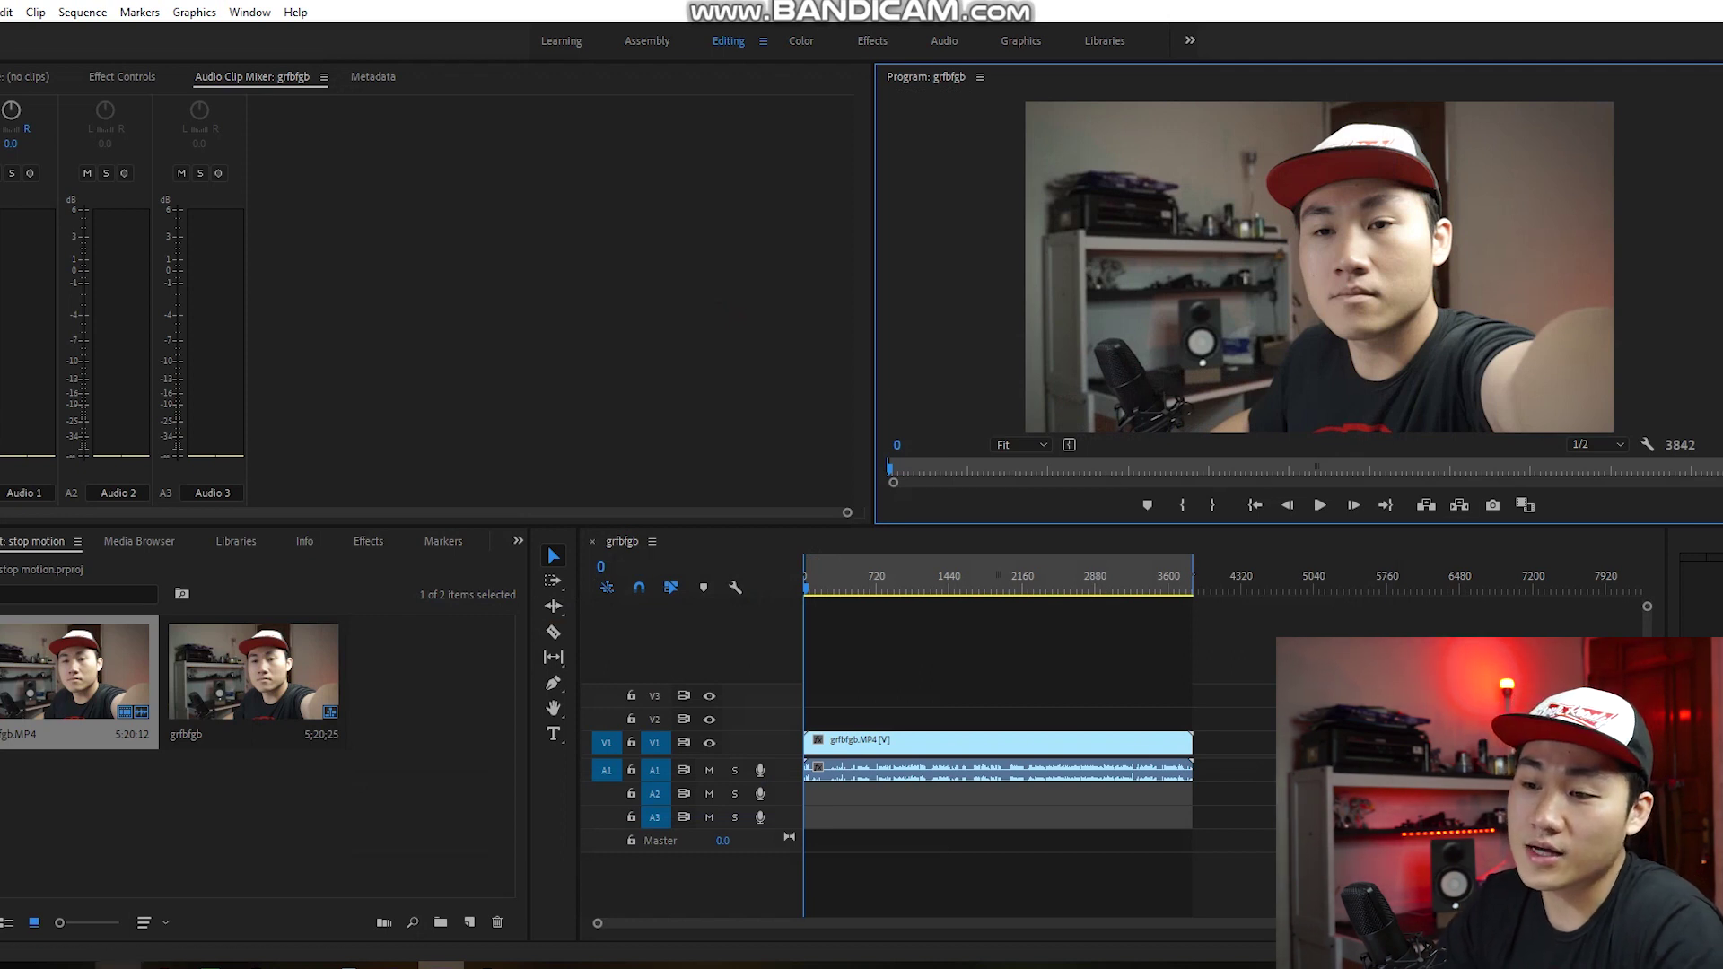
# Import the exported grfbfgb_1.mp4 from the Videos folder into the project and delete the original clip from the timeline
pyautogui.click(118, 965)
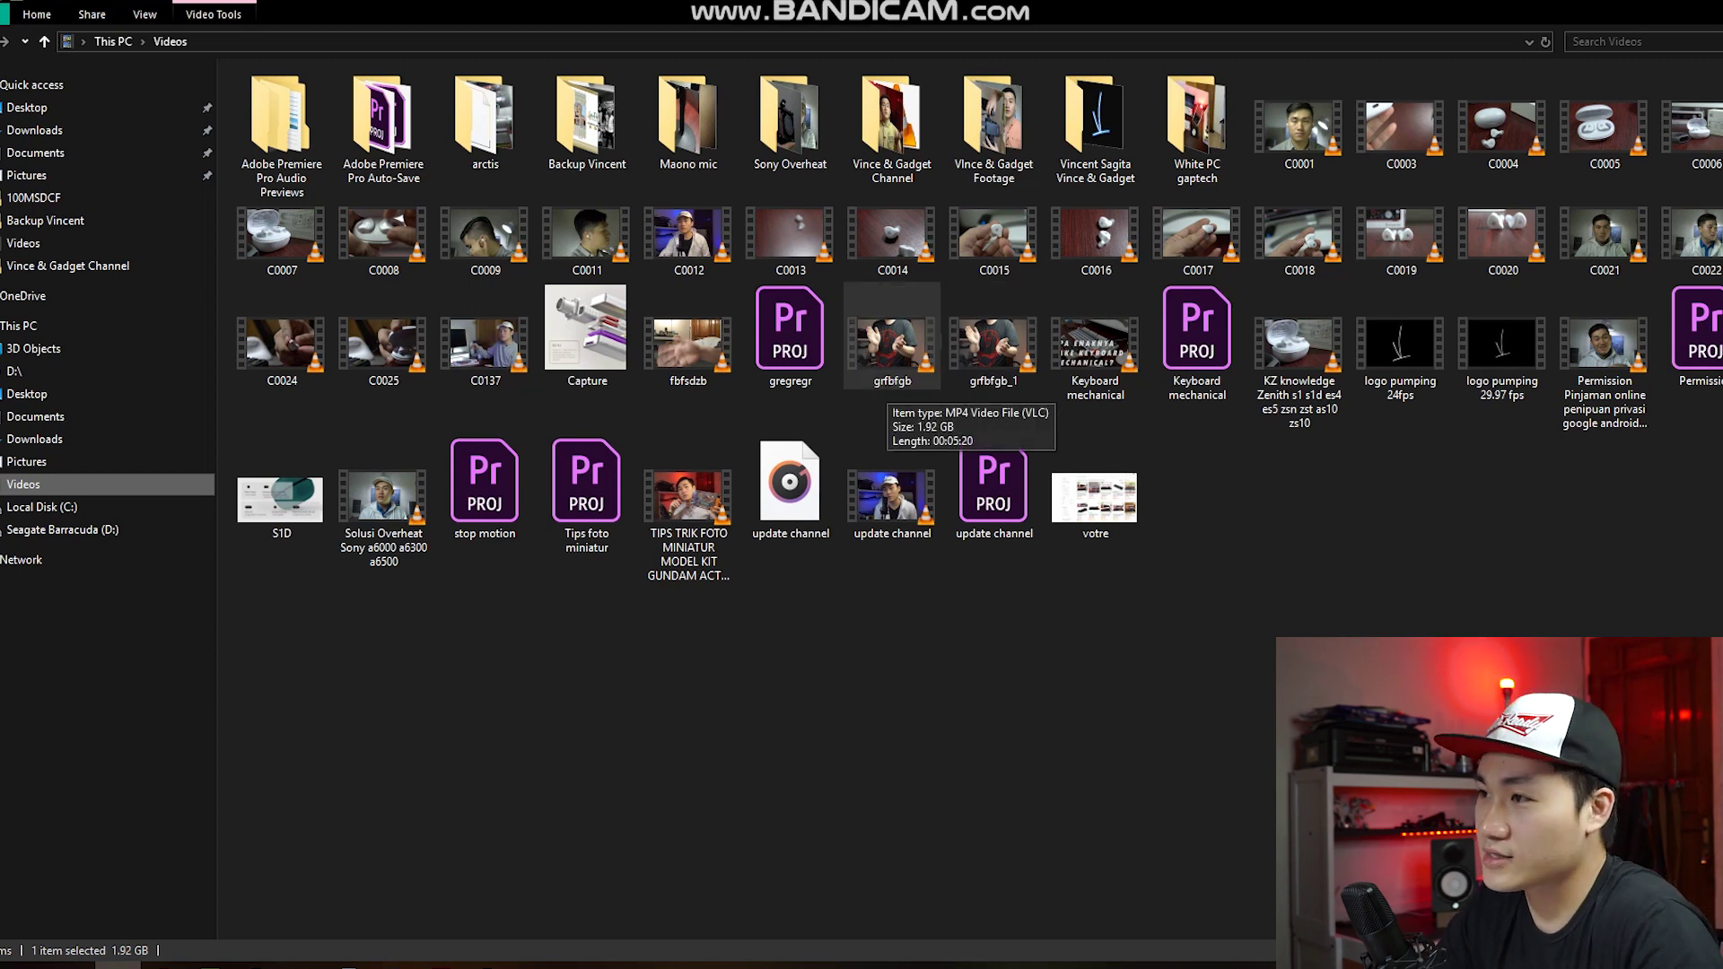
pyautogui.moveTo(993, 337); pyautogui.dragTo(411, 777)
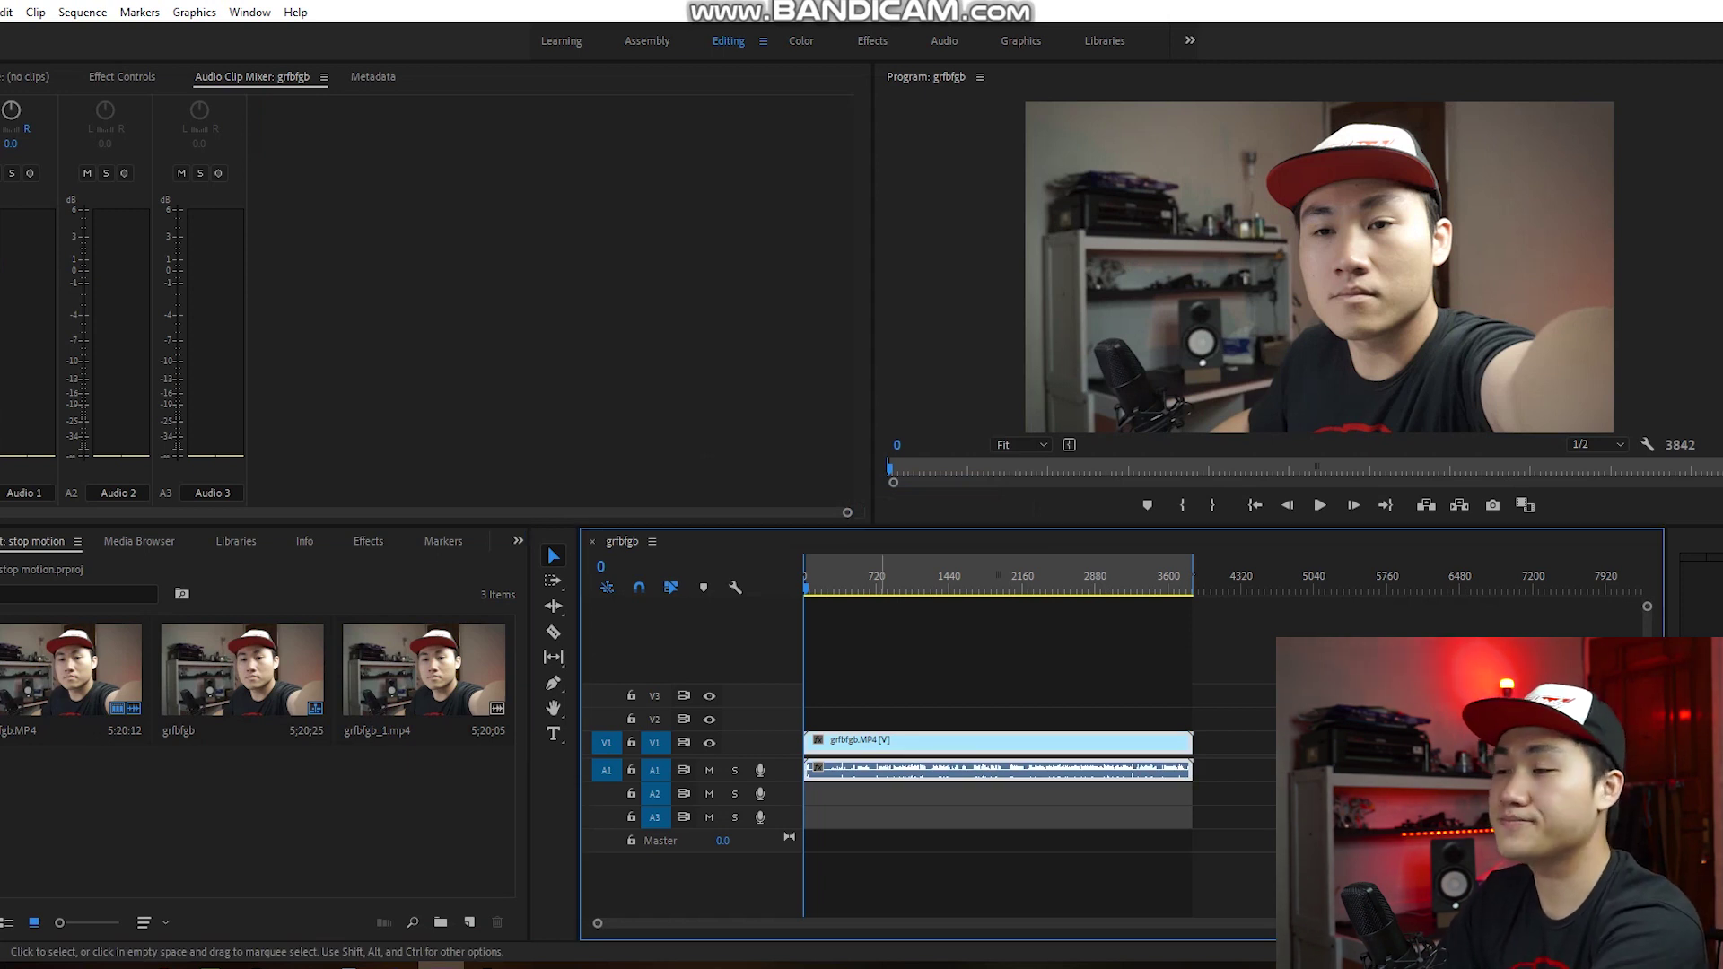
pyautogui.press('Delete')
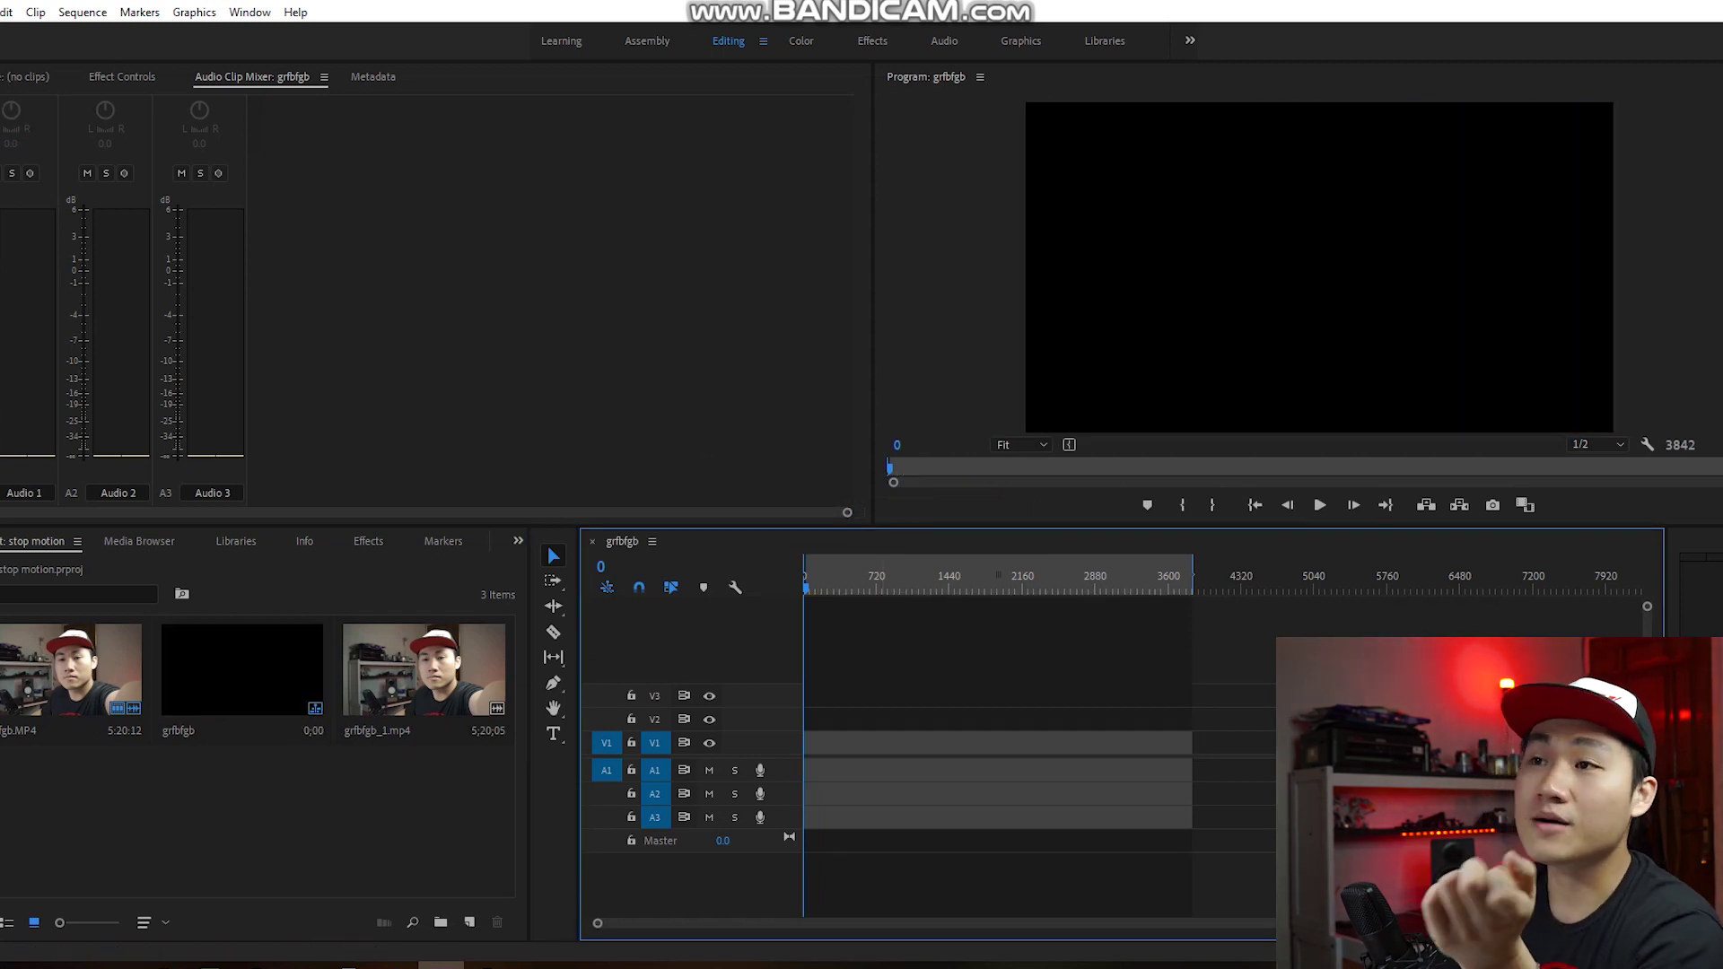
# Change the sequence settings to the ARRI Cinema editing mode with a 24.00 frames/second timebase
pyautogui.click(83, 12)
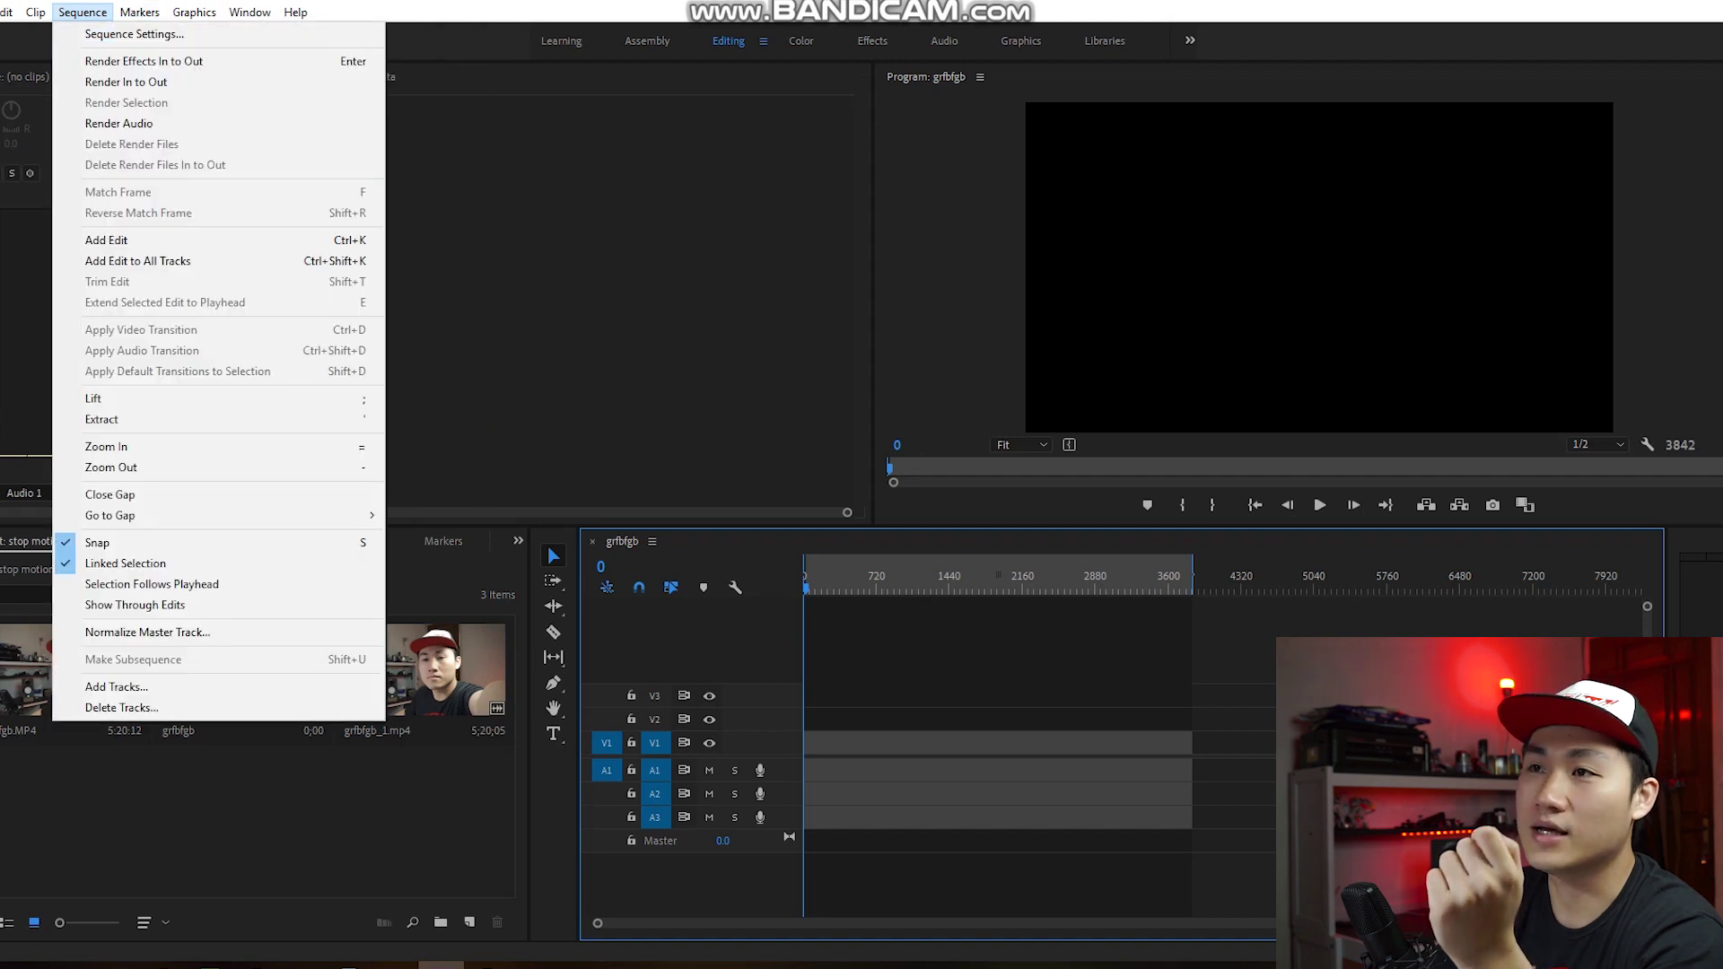
pyautogui.click(134, 33)
pyautogui.click(833, 176)
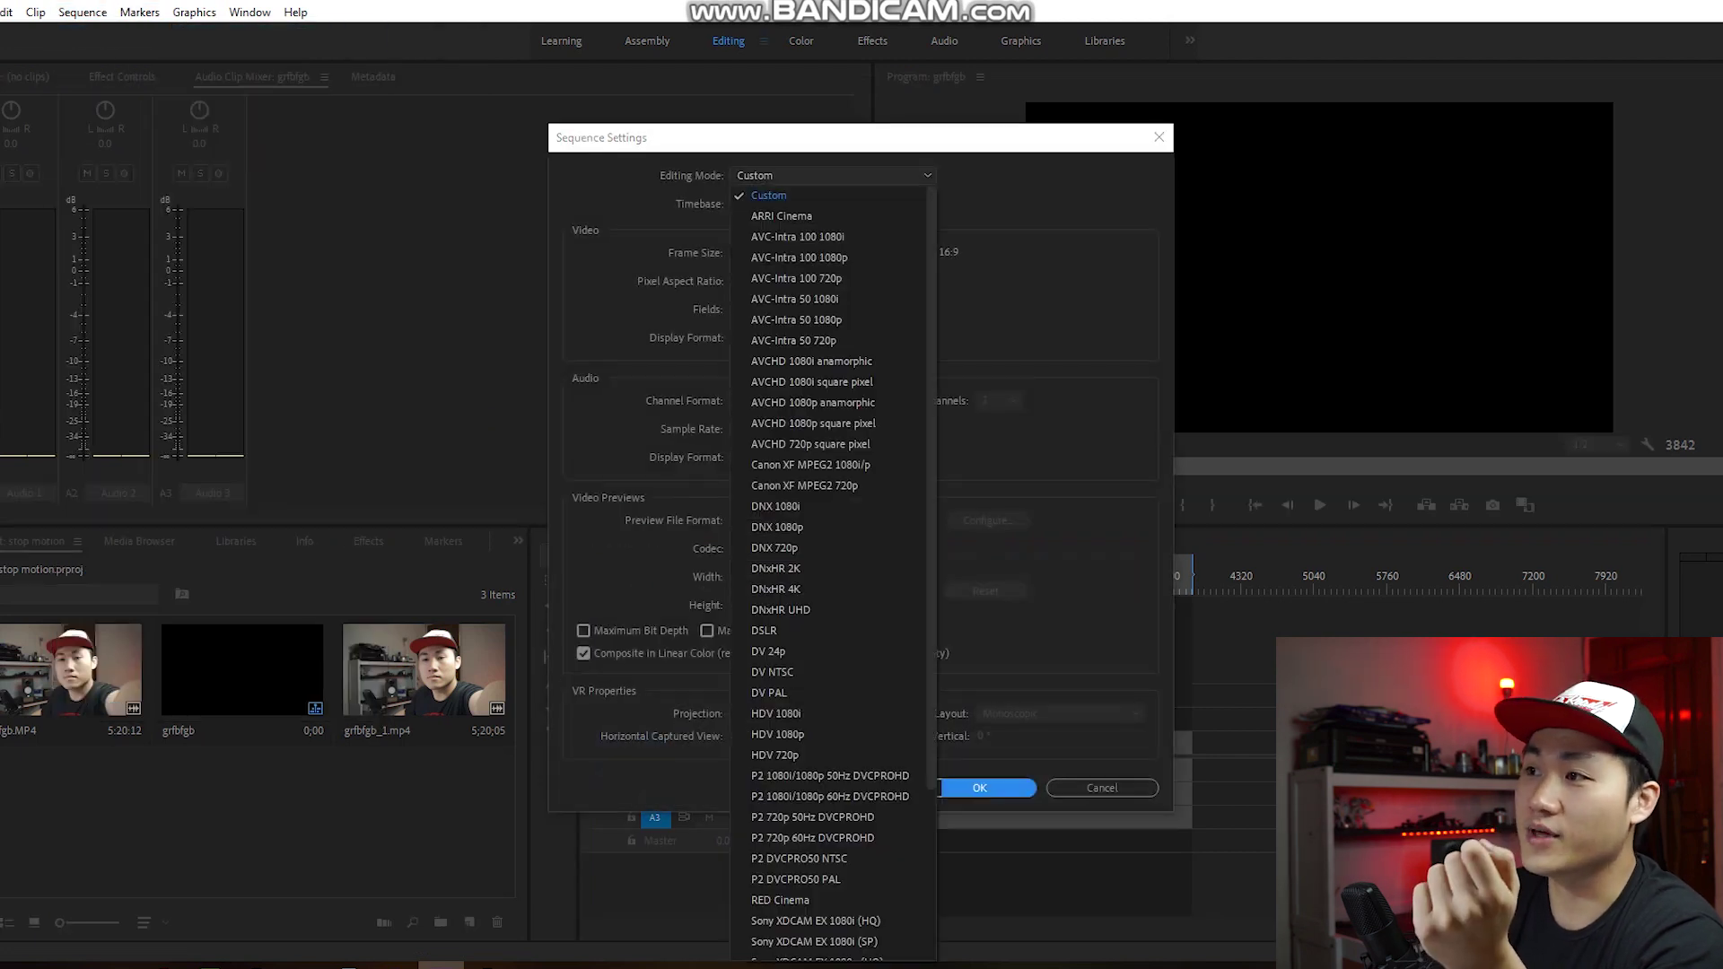
pyautogui.click(781, 216)
pyautogui.click(833, 204)
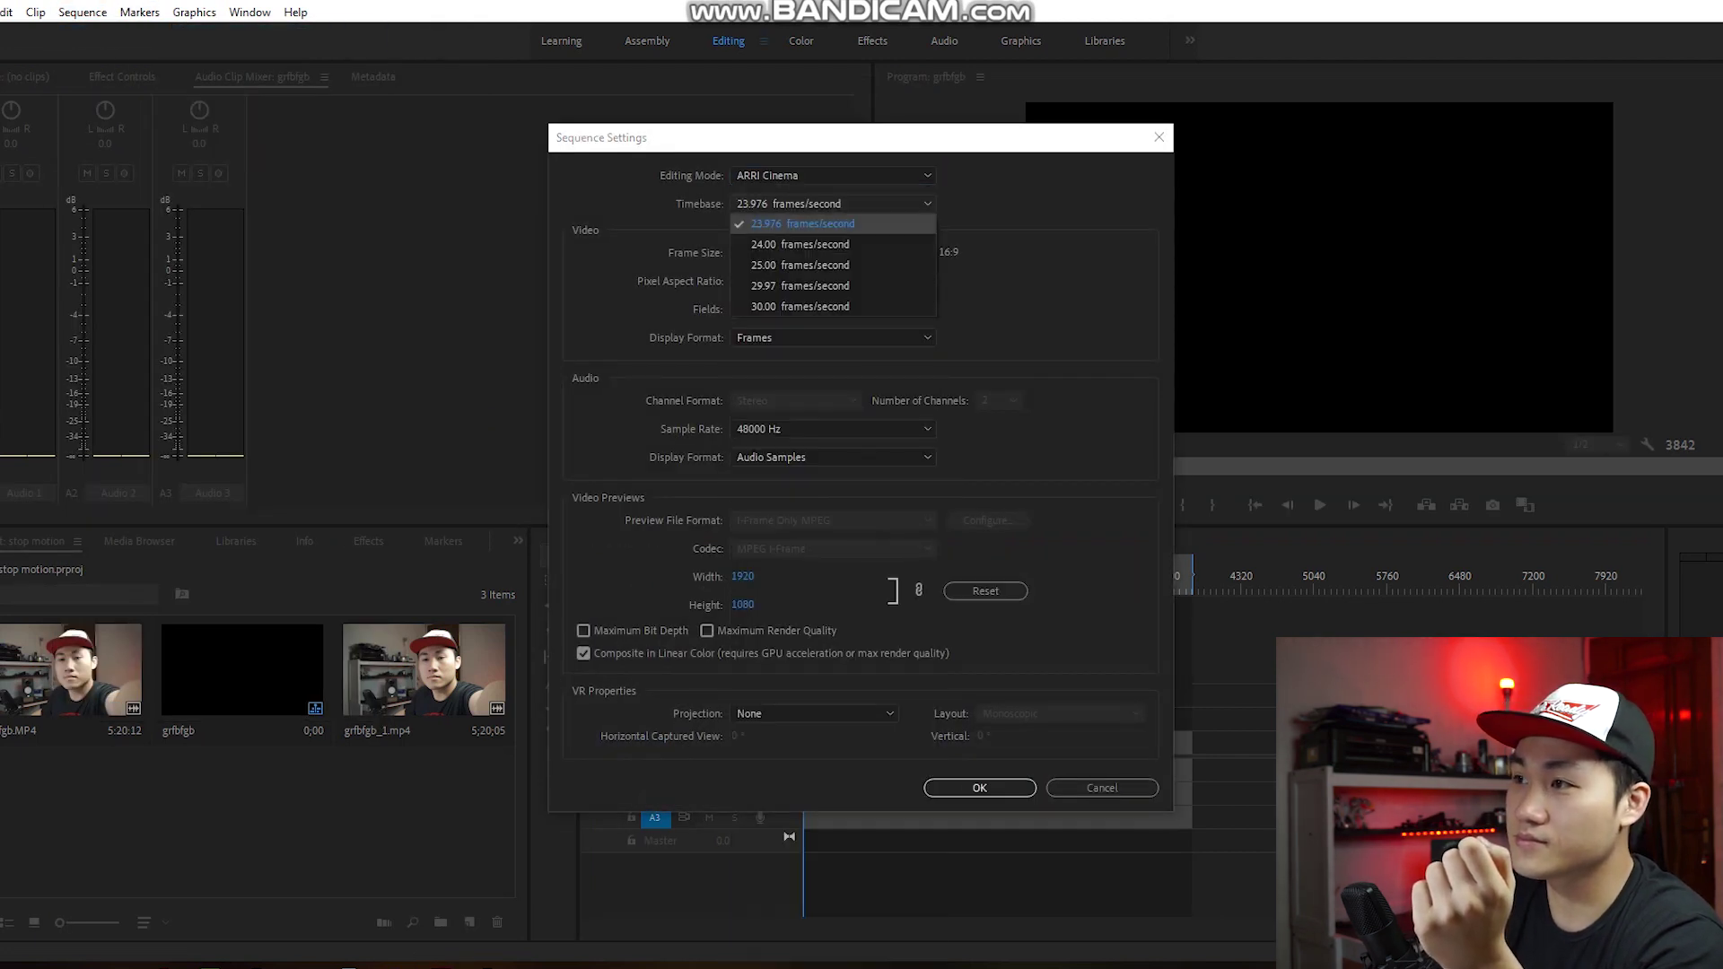
pyautogui.click(800, 244)
pyautogui.press('Return')
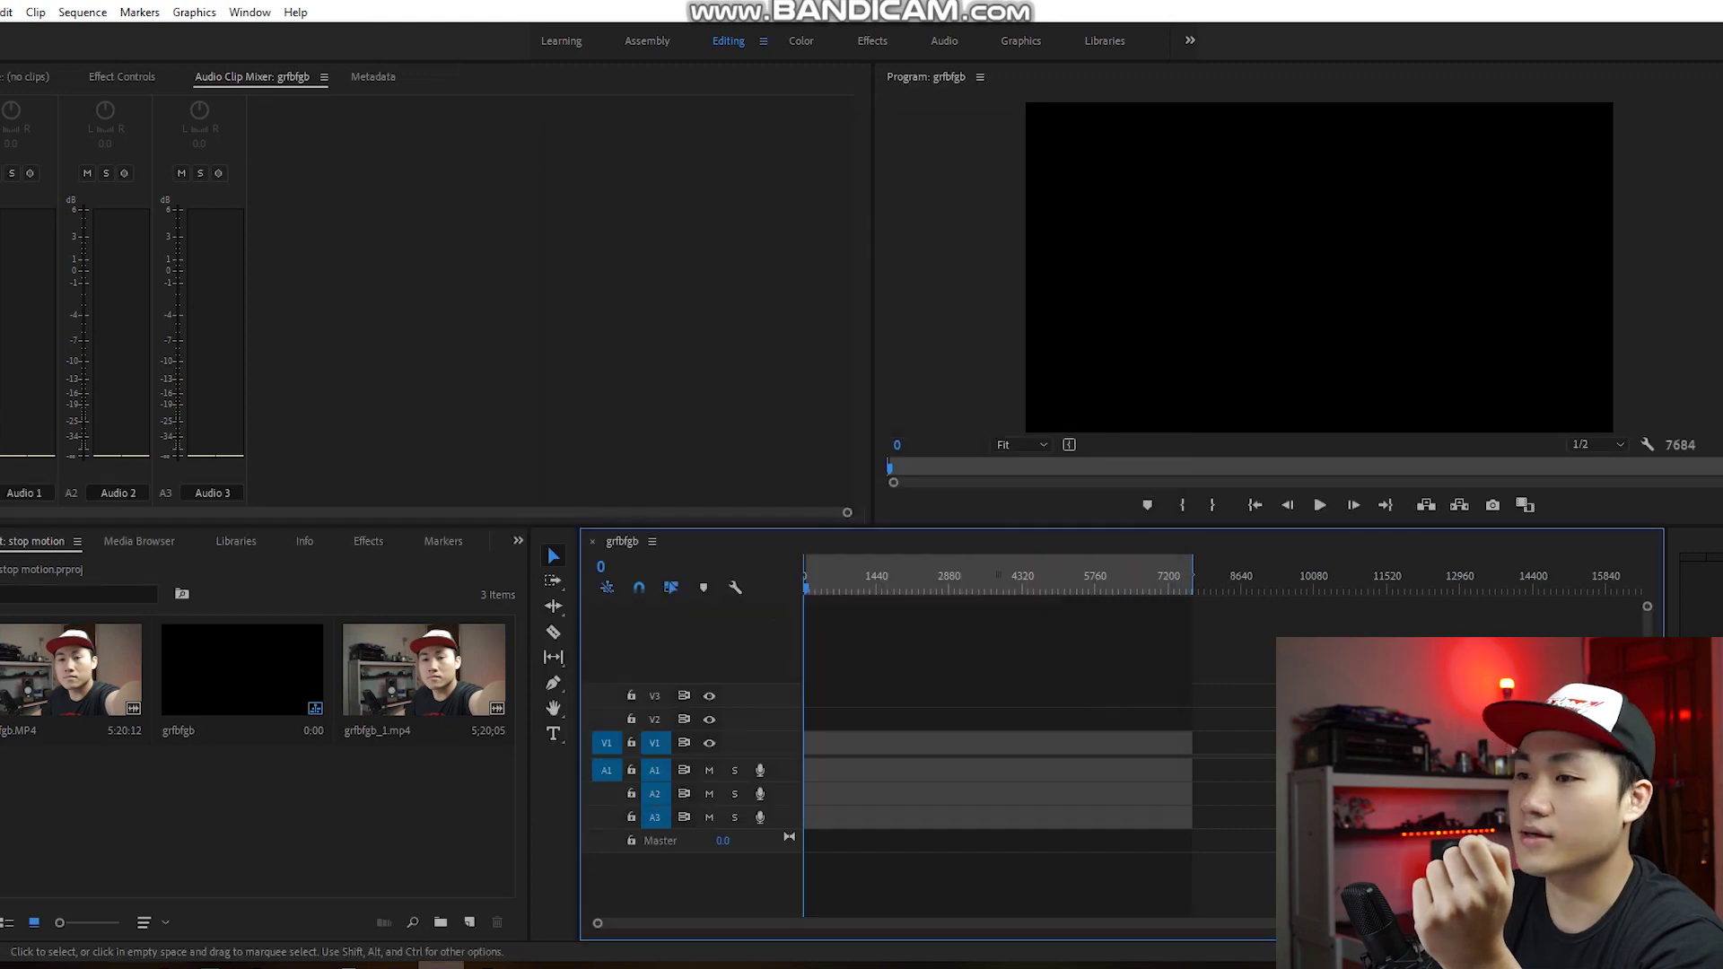
# Place grfbfgb_1.mp4 at the start of the timeline, keeping the existing sequence settings, and play back its opening
pyautogui.click(413, 803)
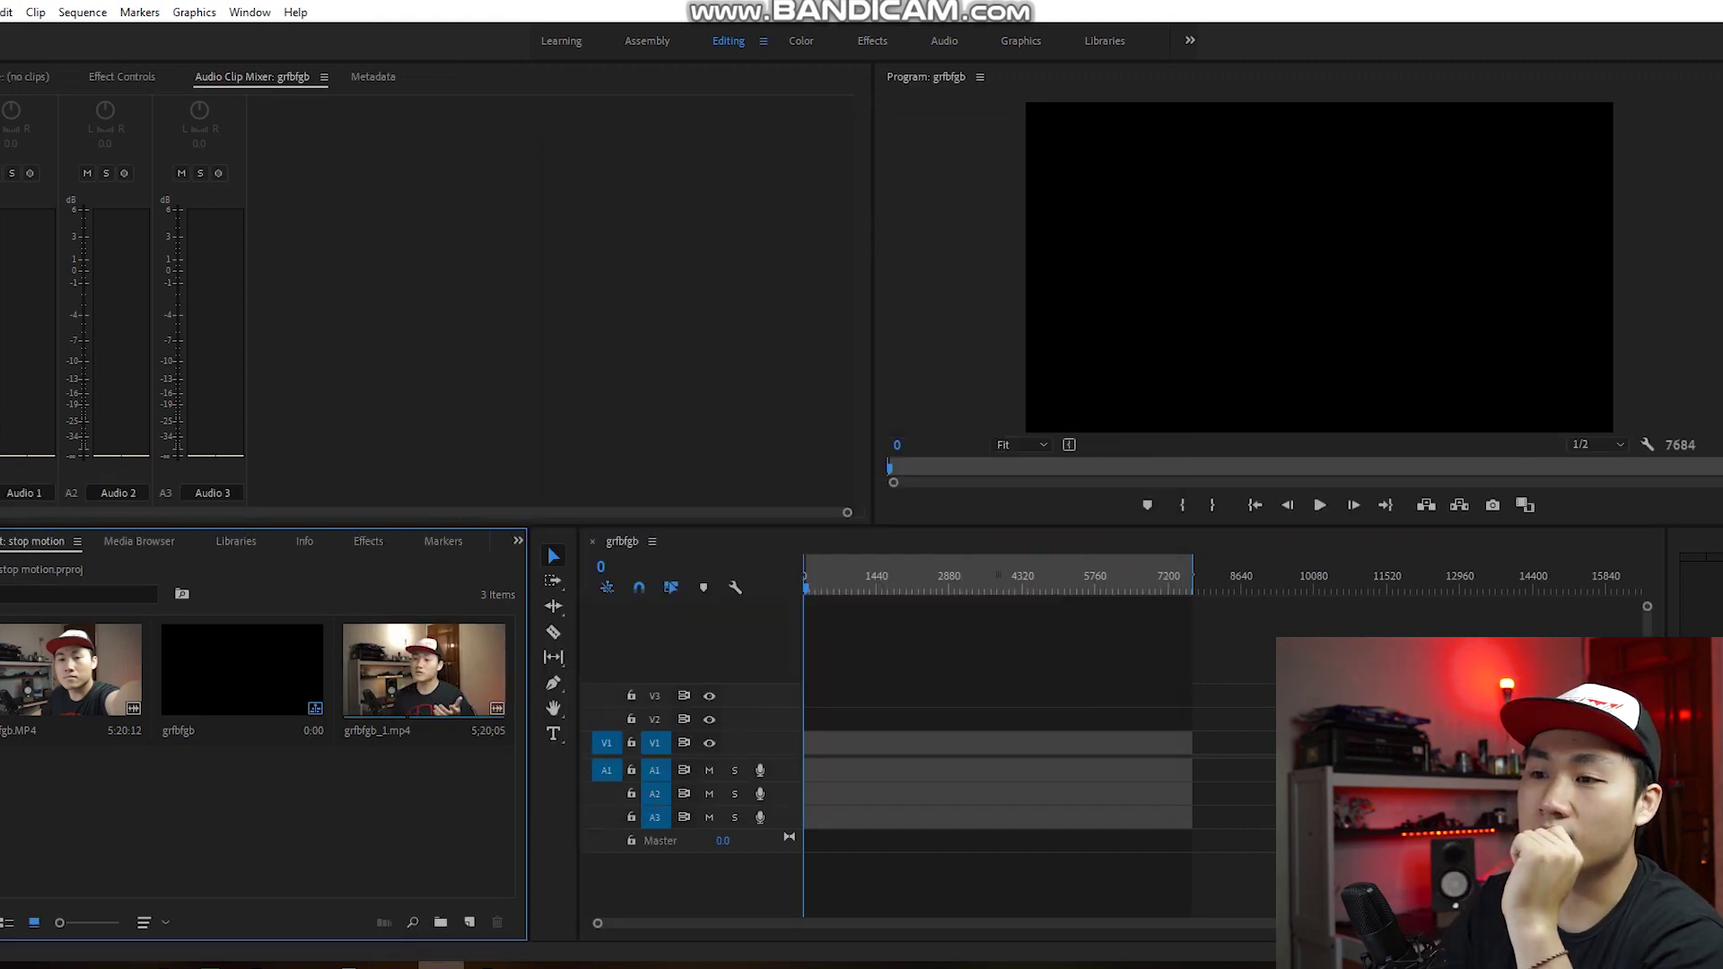
pyautogui.moveTo(424, 668); pyautogui.dragTo(942, 763)
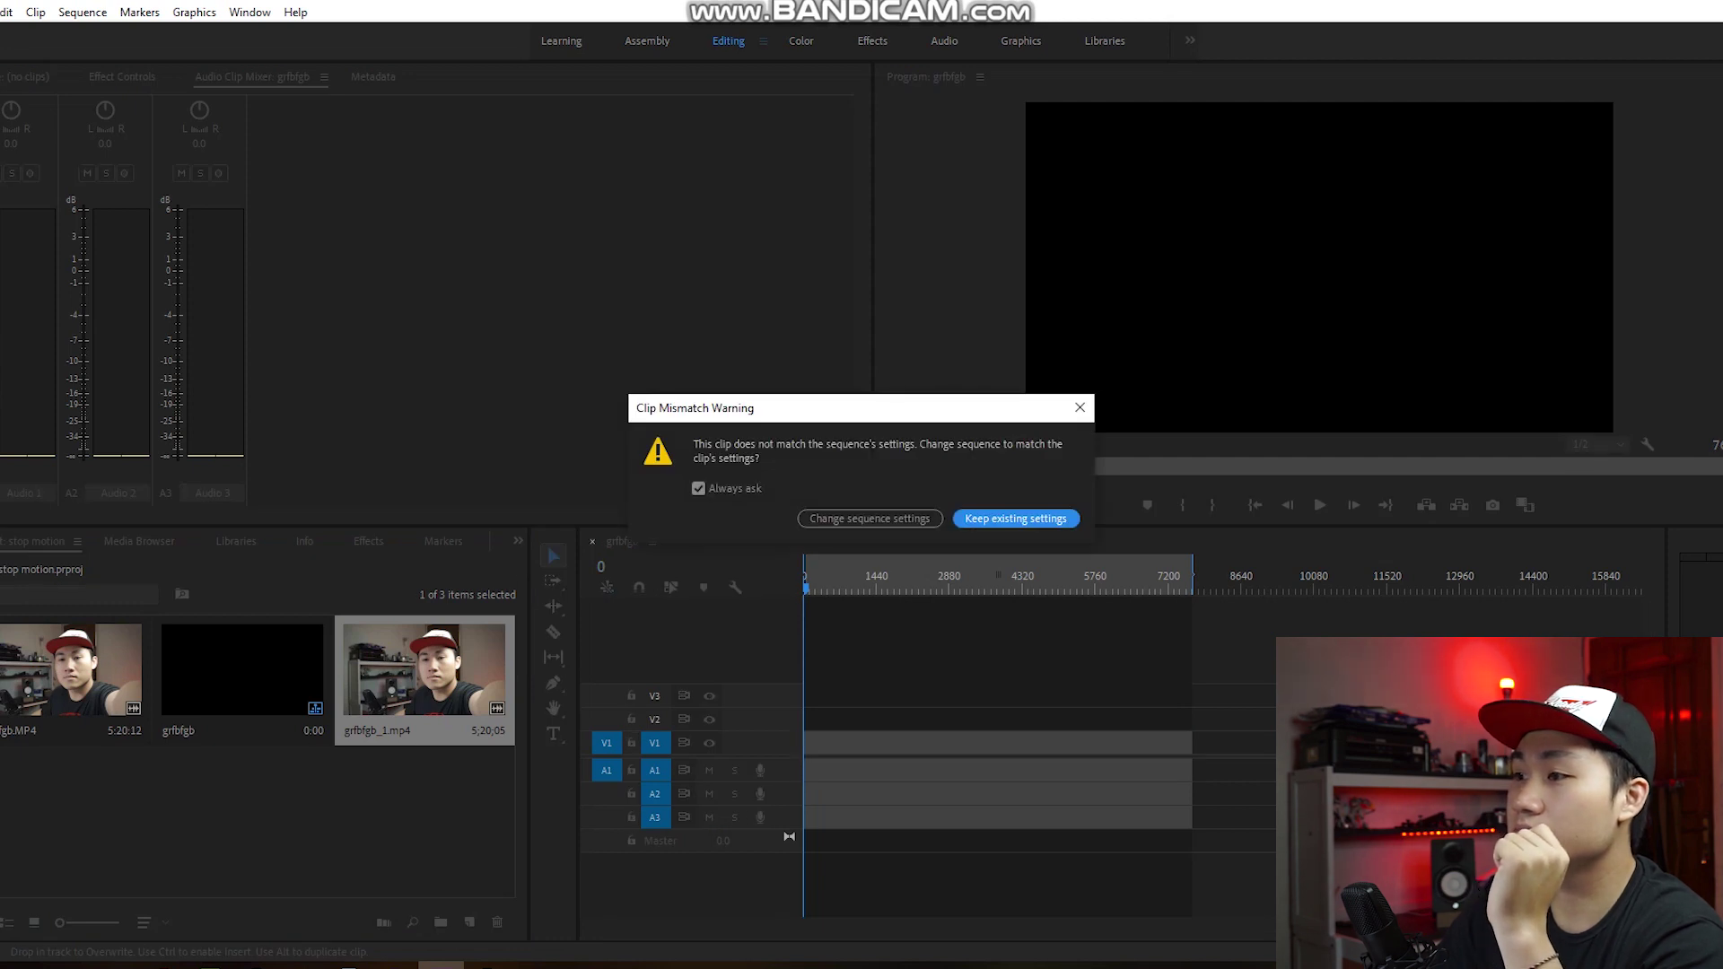
pyautogui.press('Return')
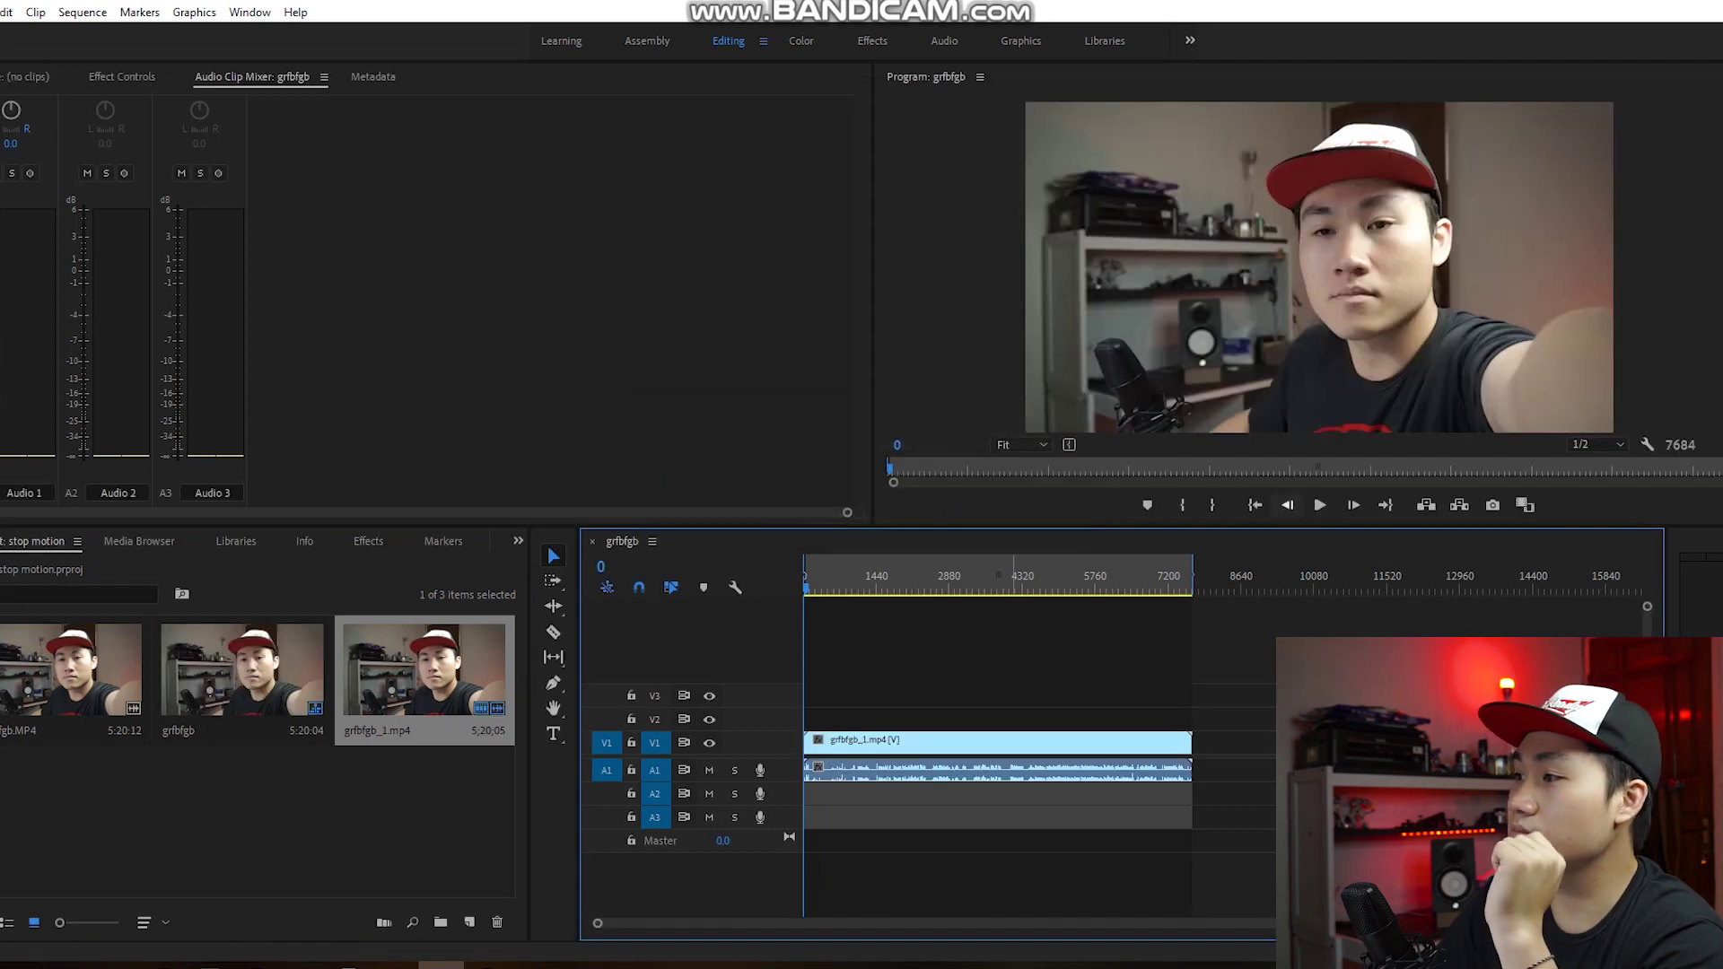
pyautogui.click(1319, 506)
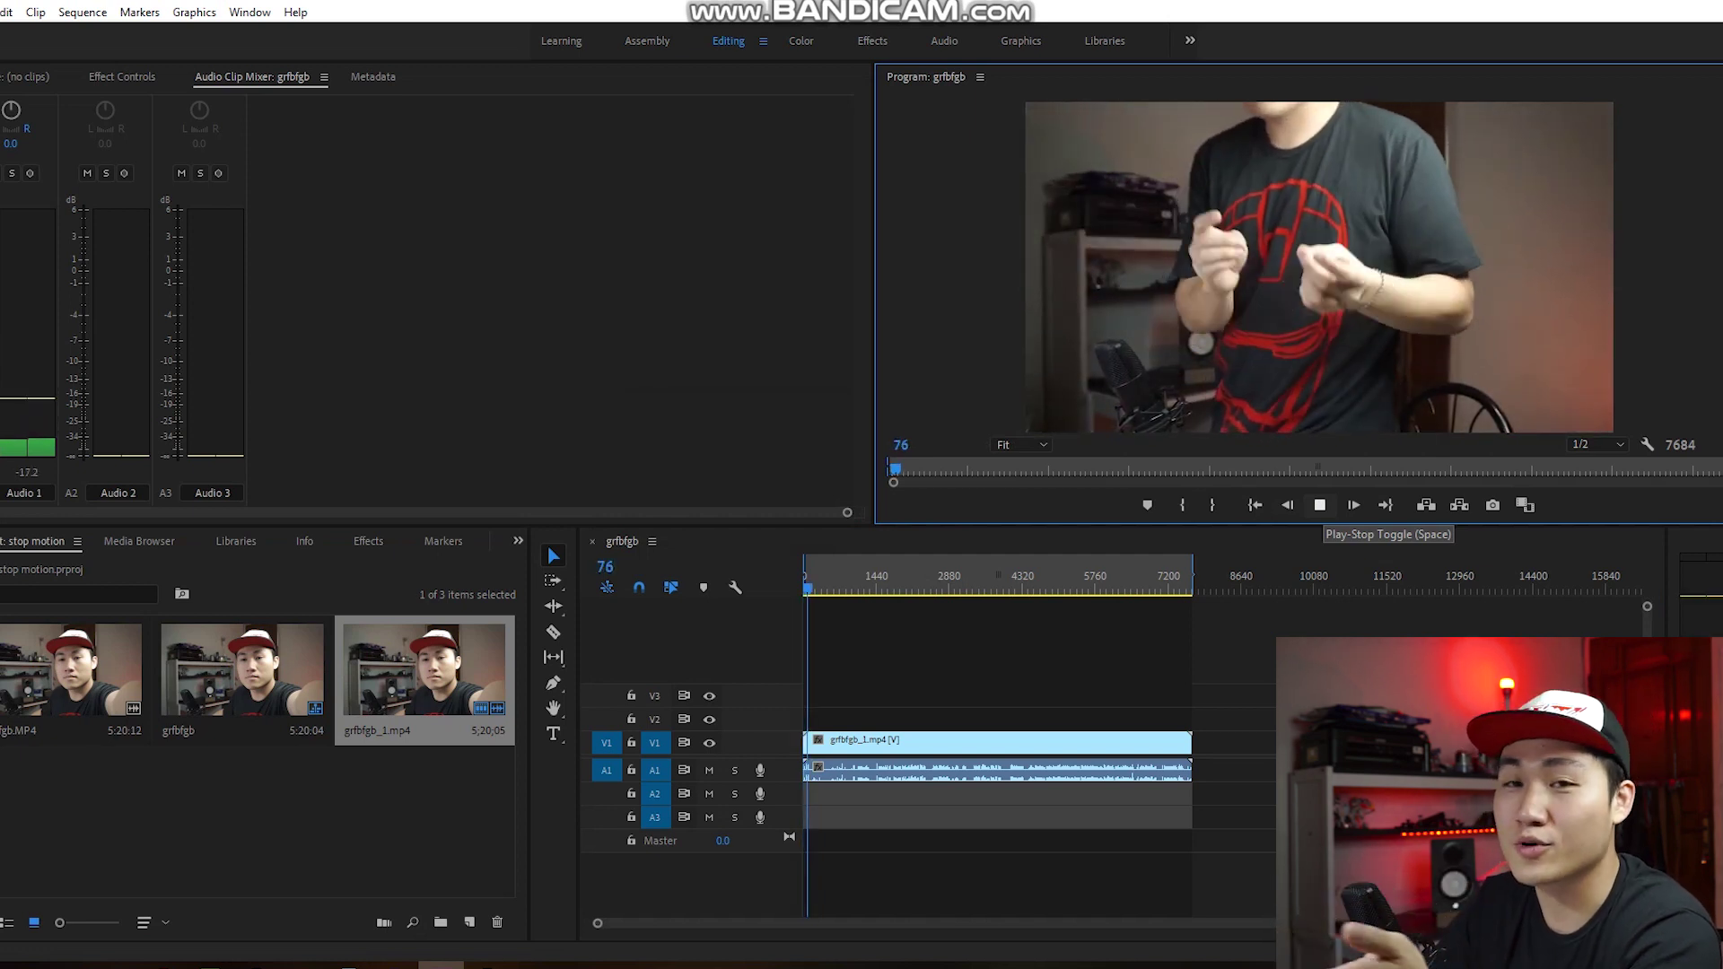
pyautogui.click(1319, 505)
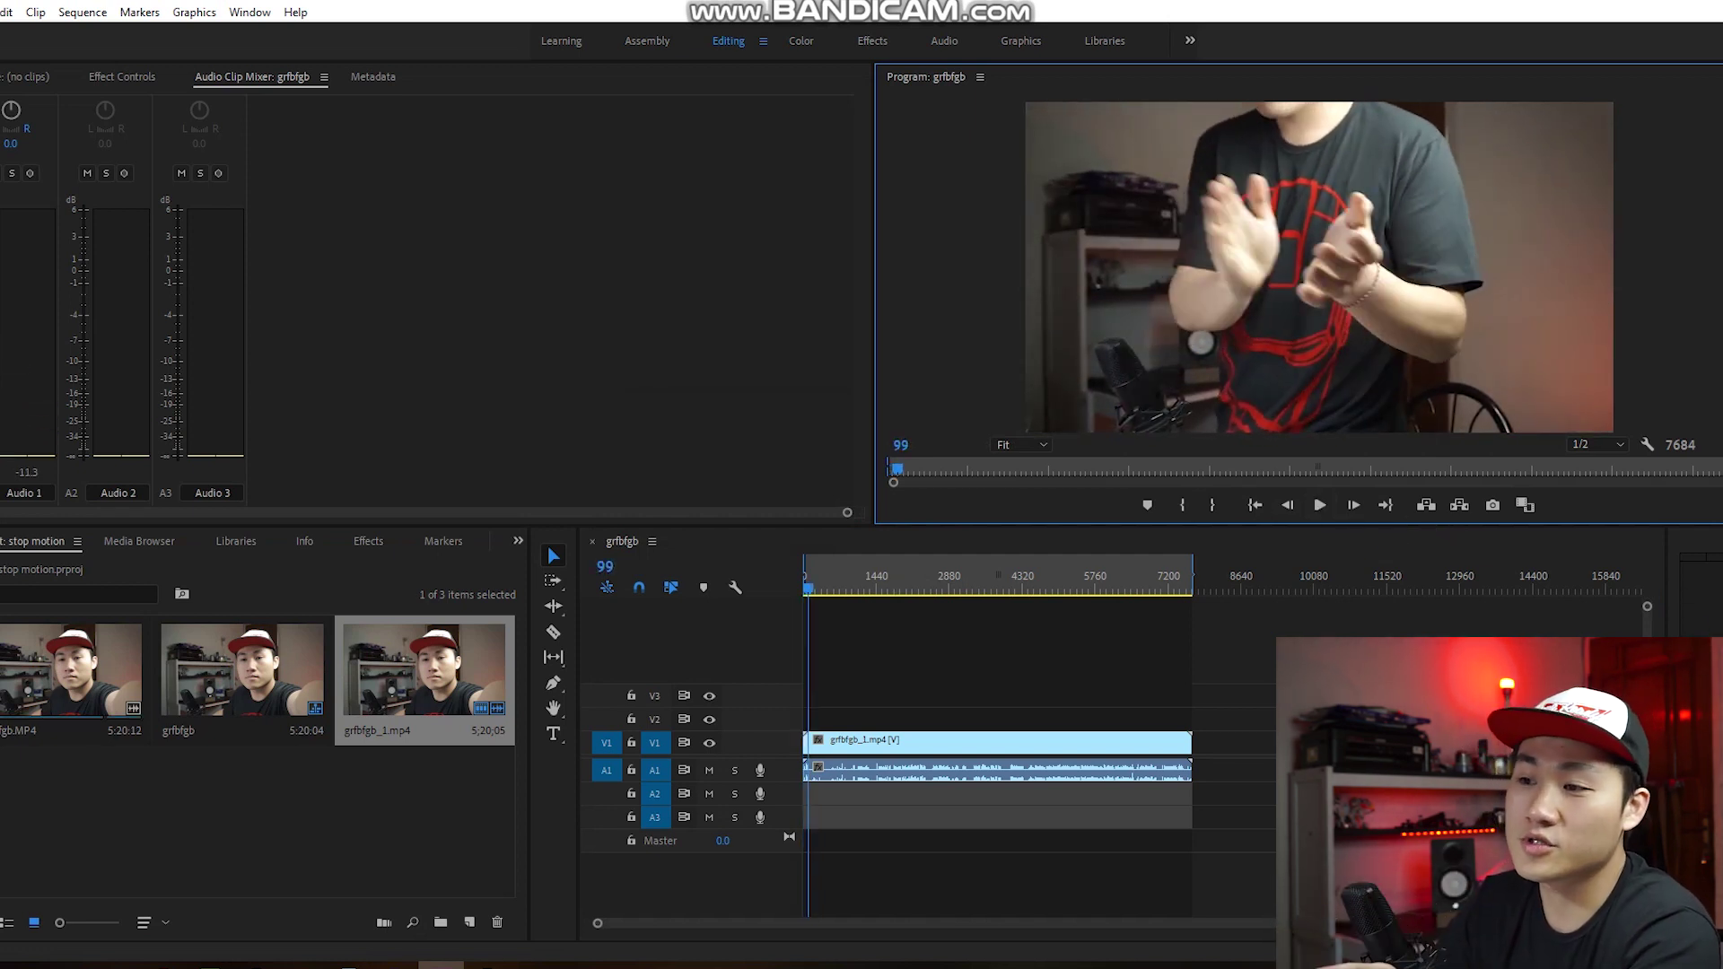
# Add the original grfbfgb.MP4 directly after grfbfgb_1.mp4 in the timeline and play part of each clip to compare their motion
pyautogui.moveTo(72, 669); pyautogui.dragTo(1196, 741)
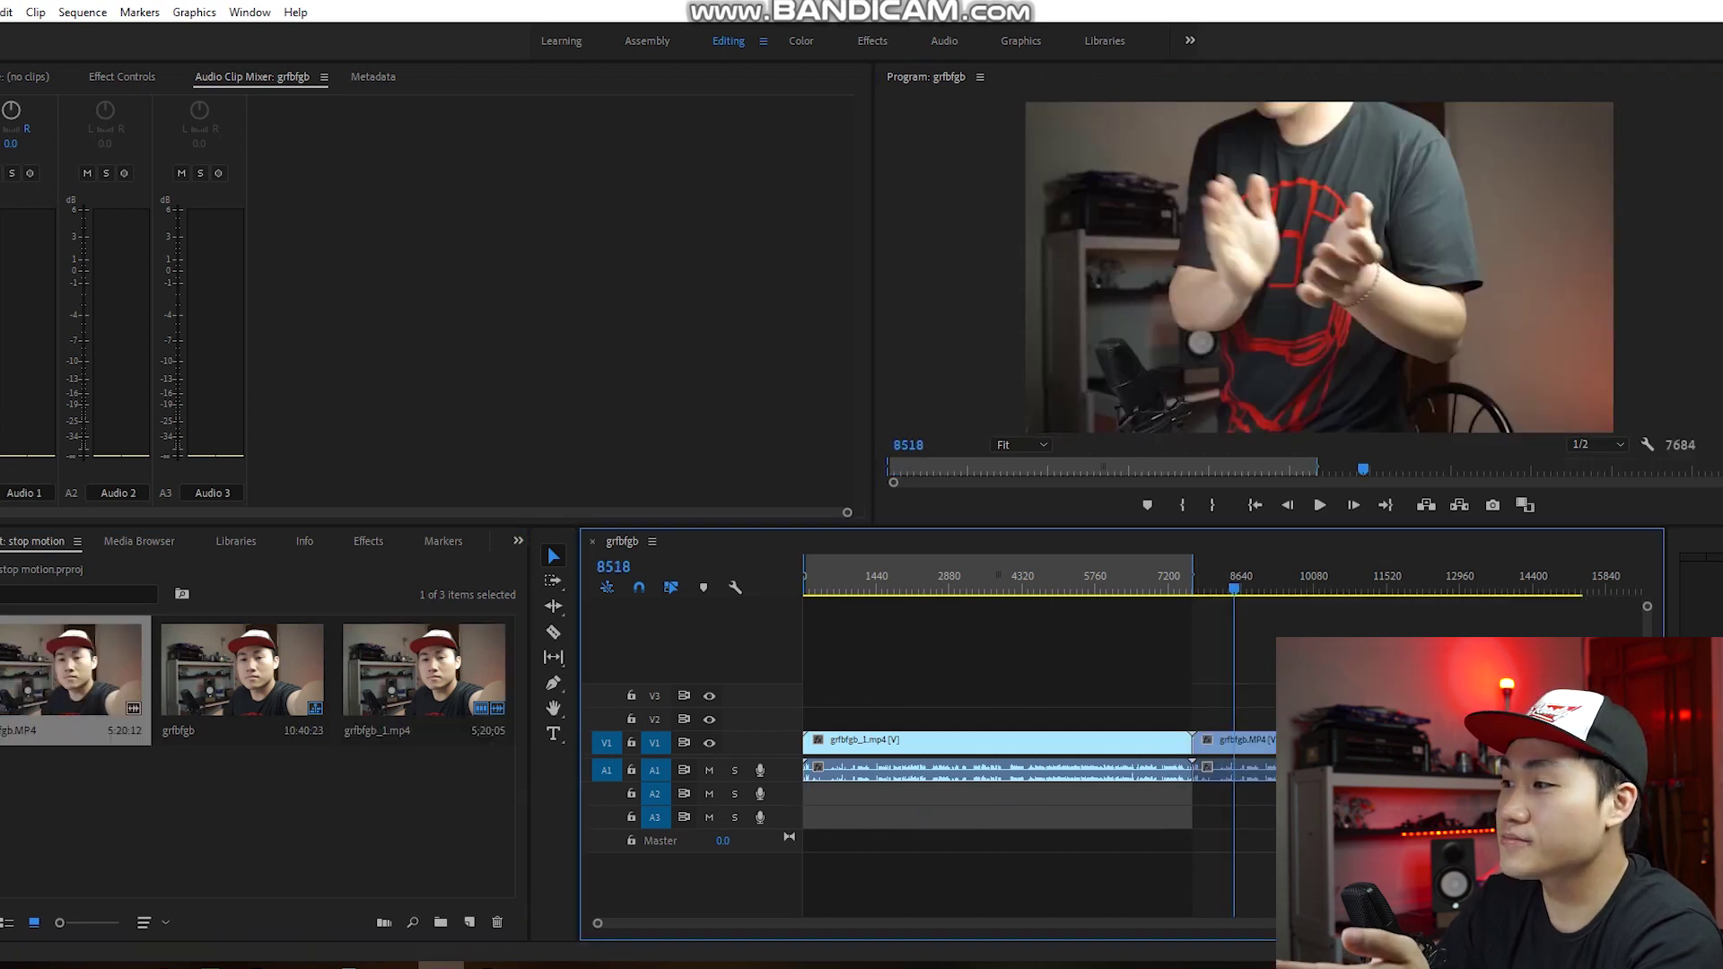
pyautogui.press('space')
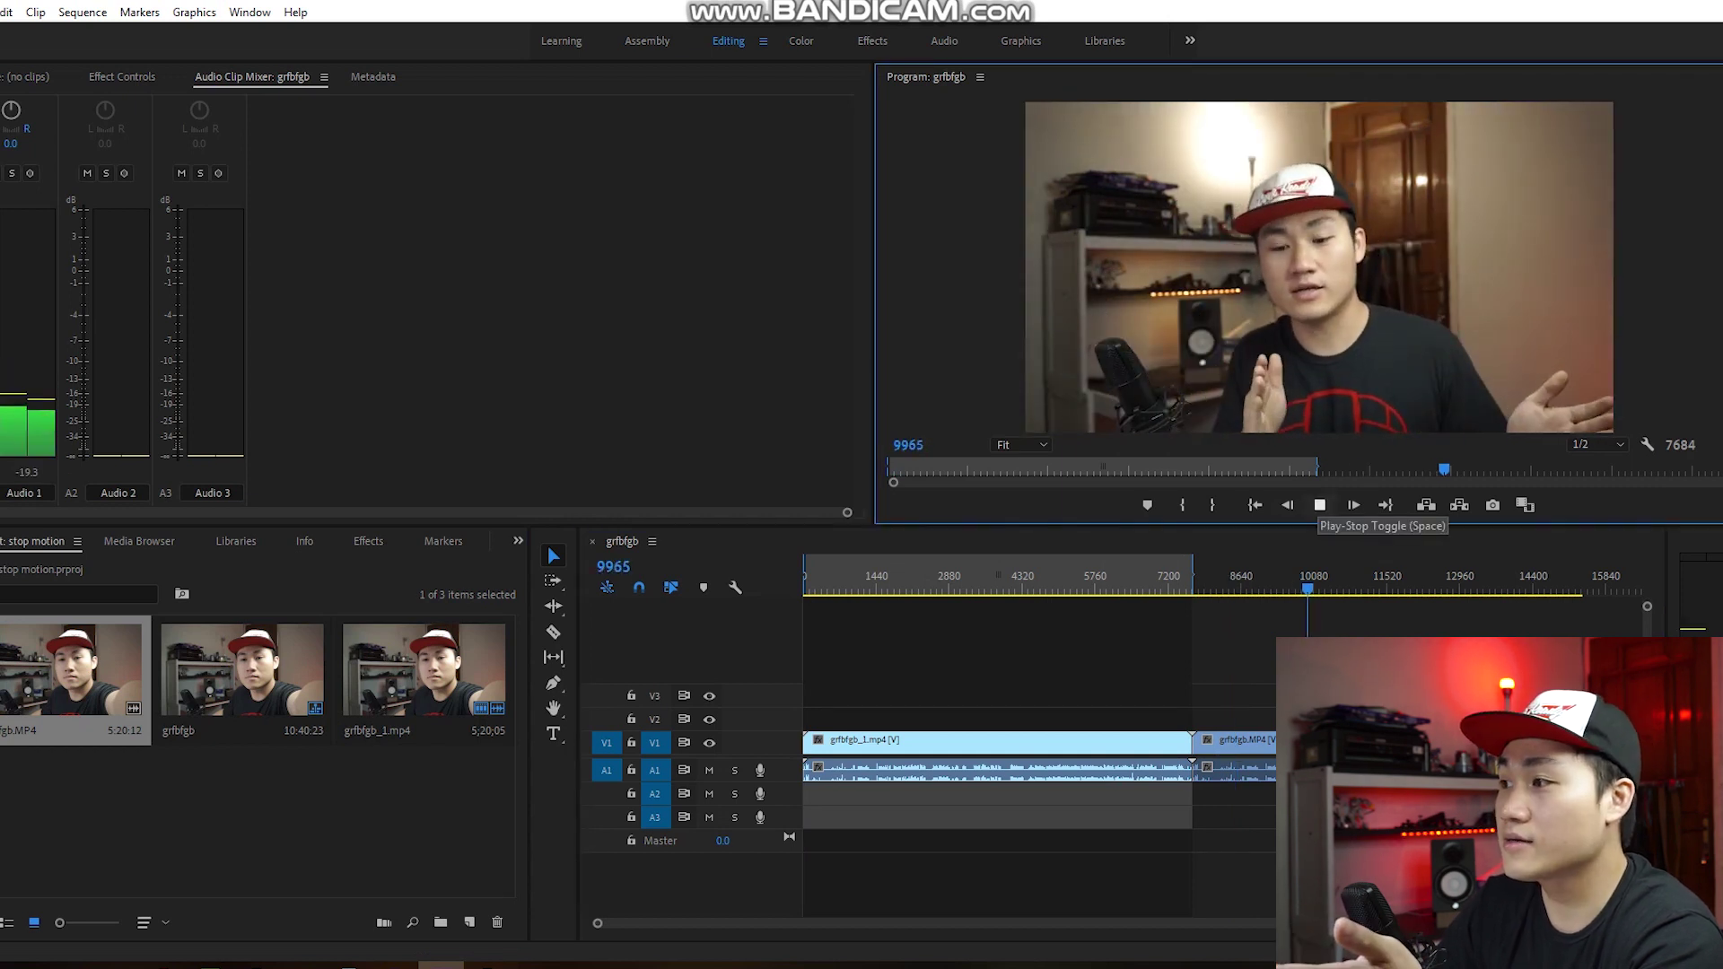
pyautogui.moveTo(1303, 577); pyautogui.dragTo(967, 577)
pyautogui.click(1320, 505)
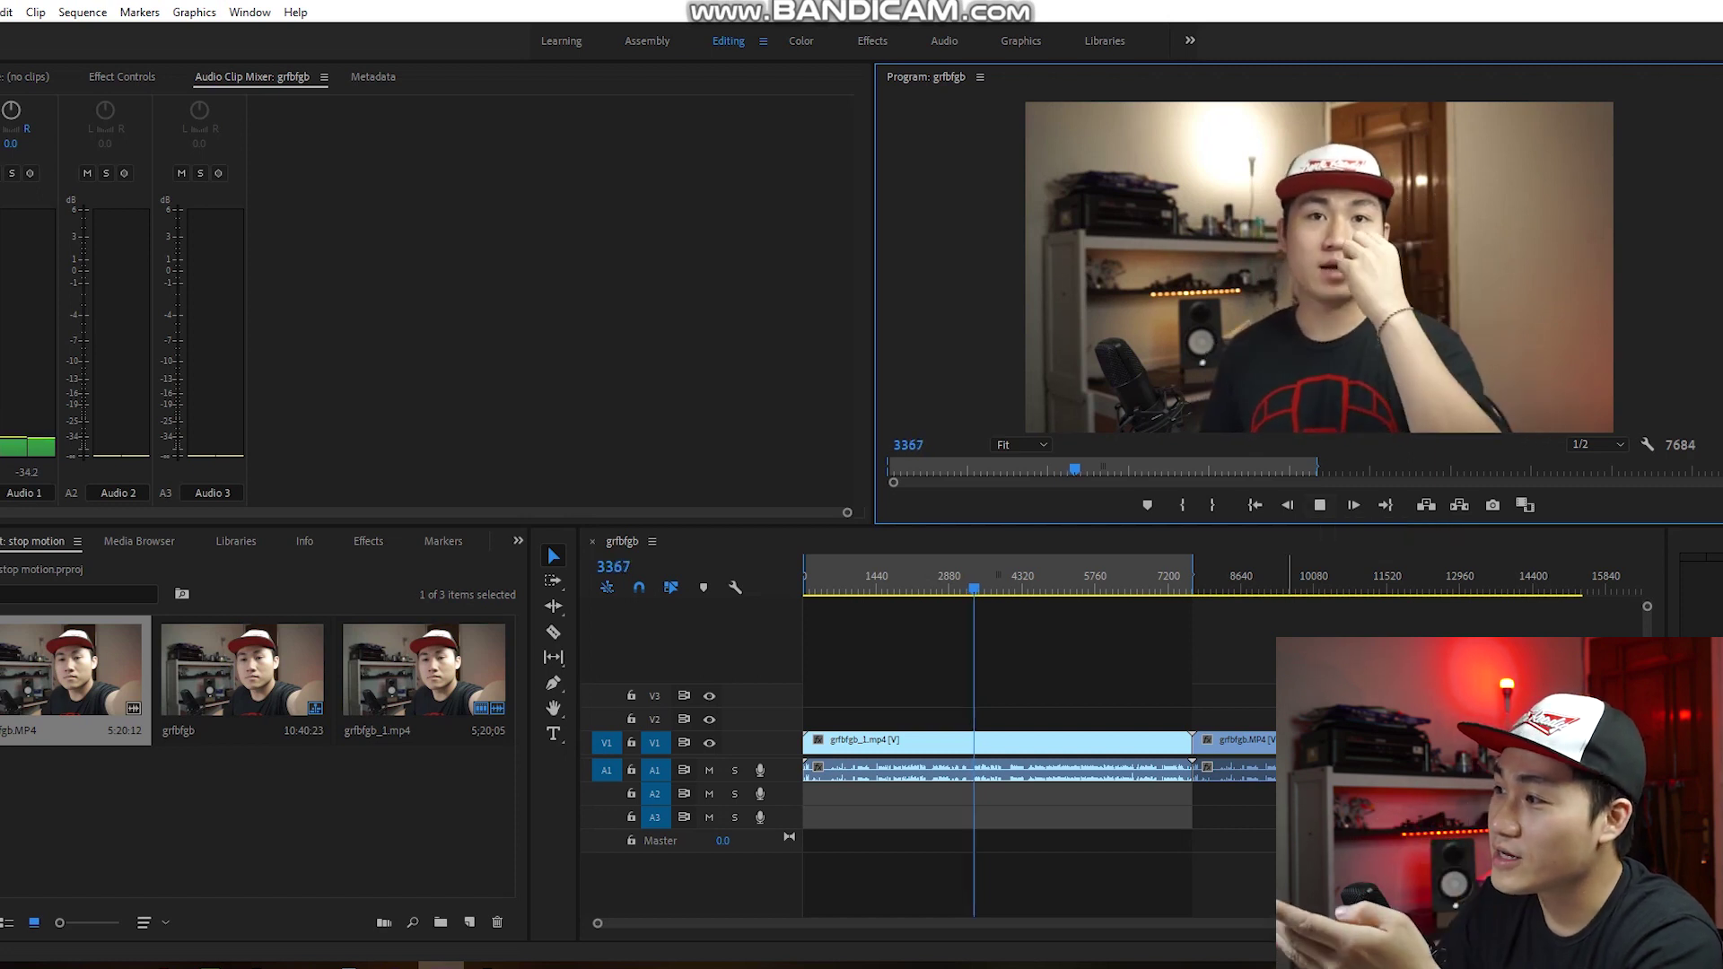
pyautogui.click(1353, 505)
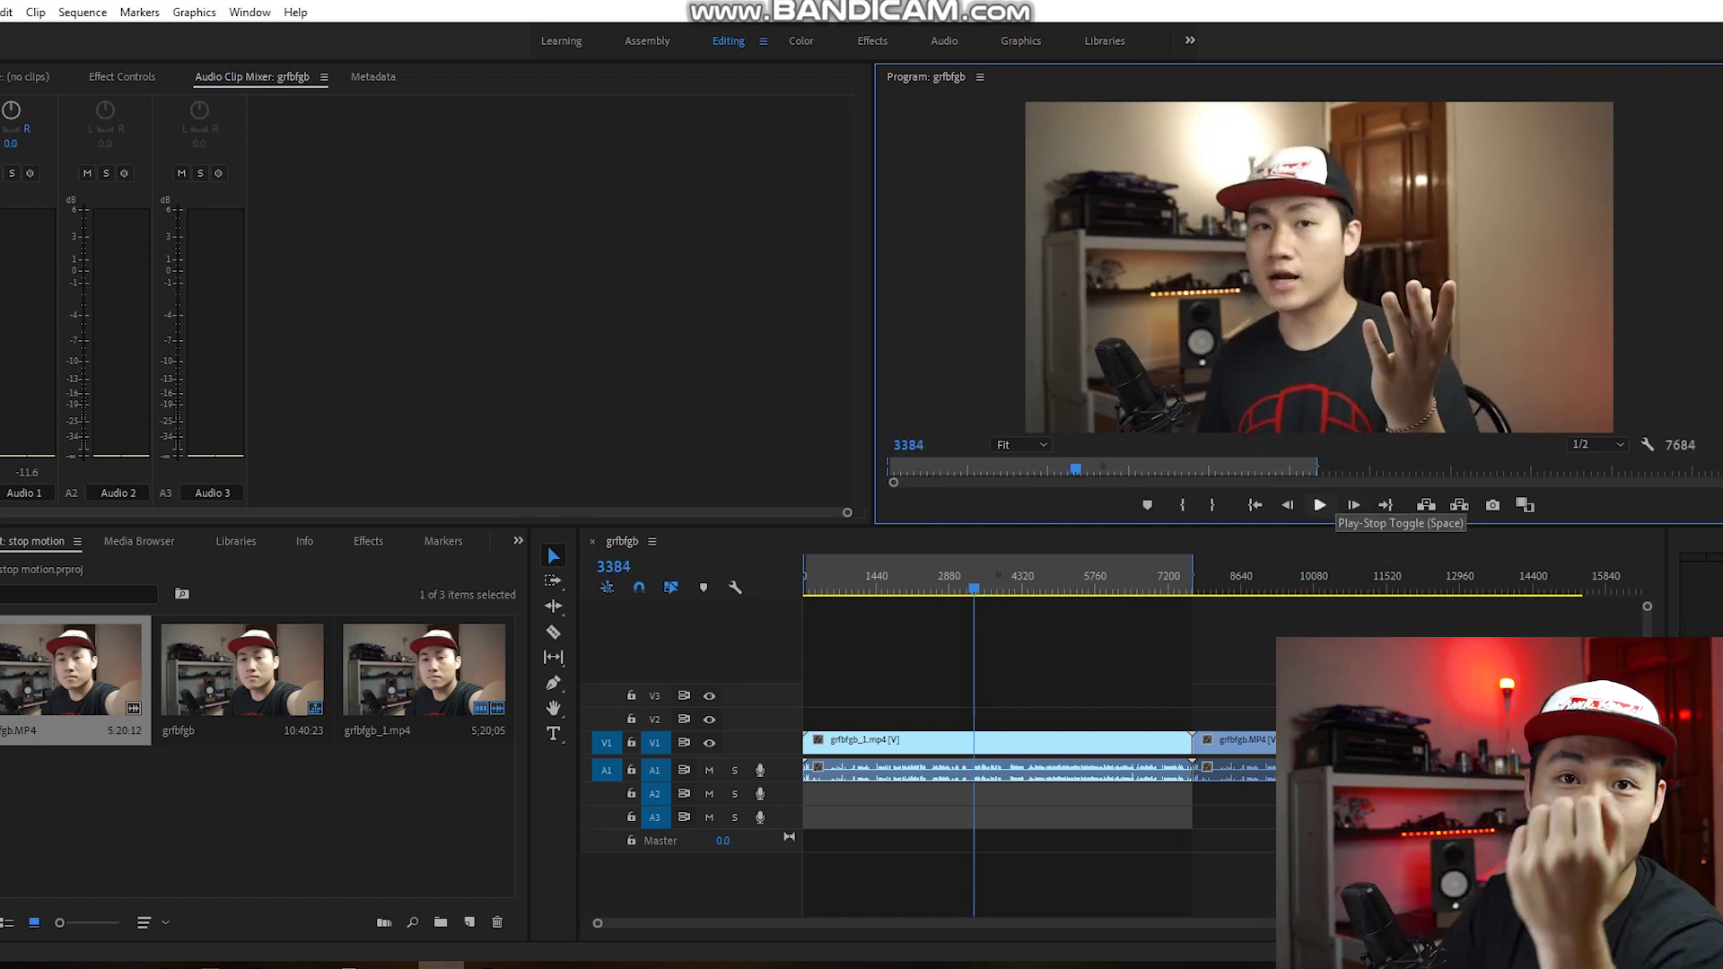